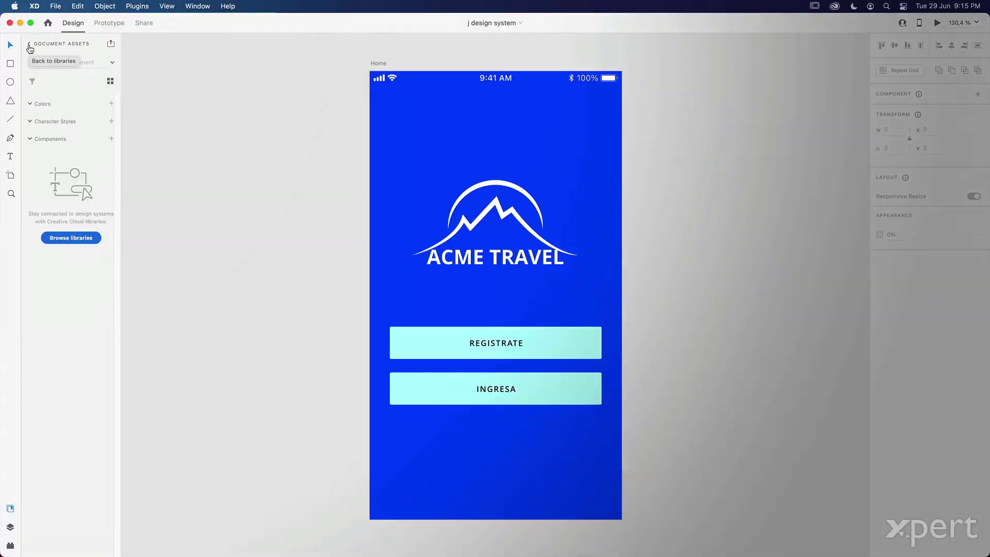
# - Add the Home artboard's #0000FF and the REGISTRATE rectangle's #B4FFFF to Document Assets colours, then select the button group
pyautogui.click(29, 46)
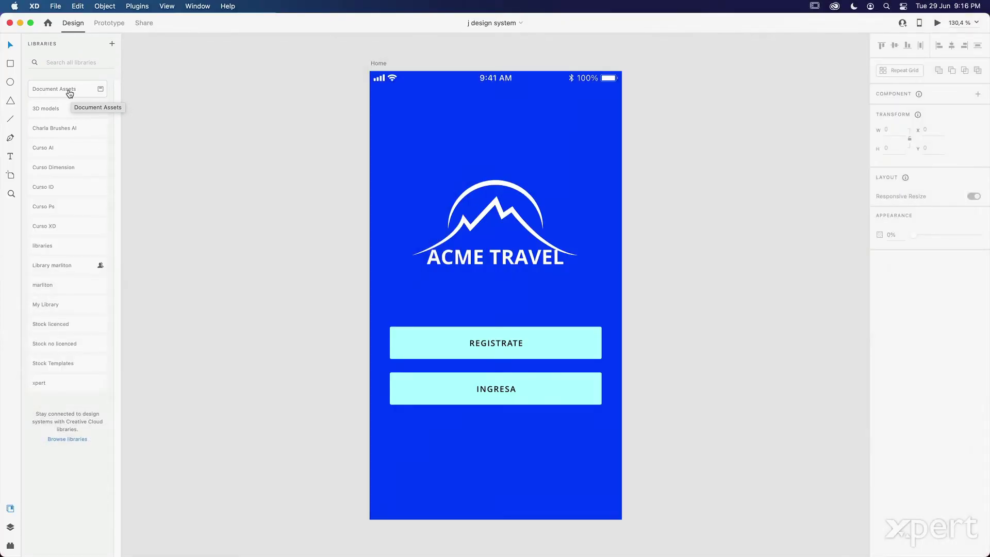
pyautogui.click(69, 90)
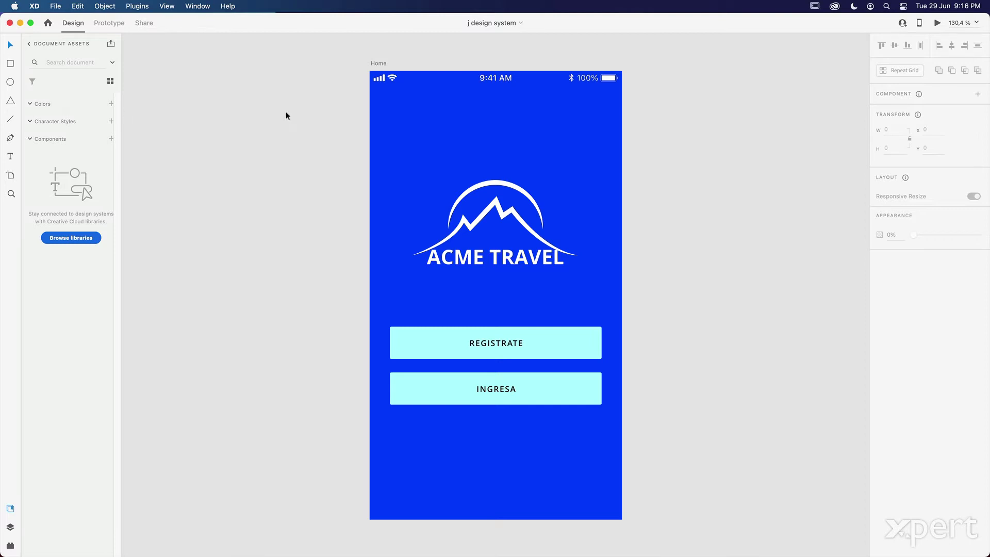
pyautogui.click(404, 106)
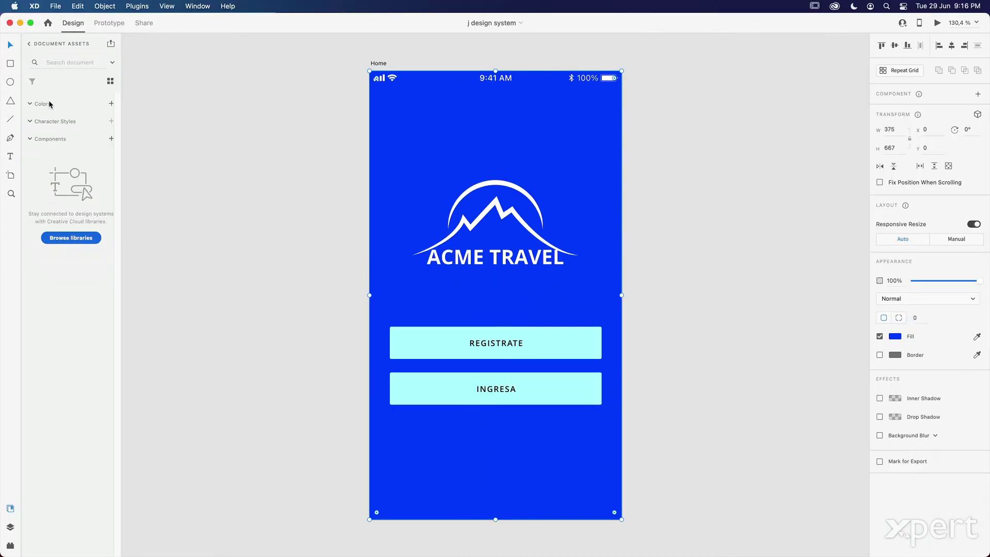
pyautogui.click(112, 105)
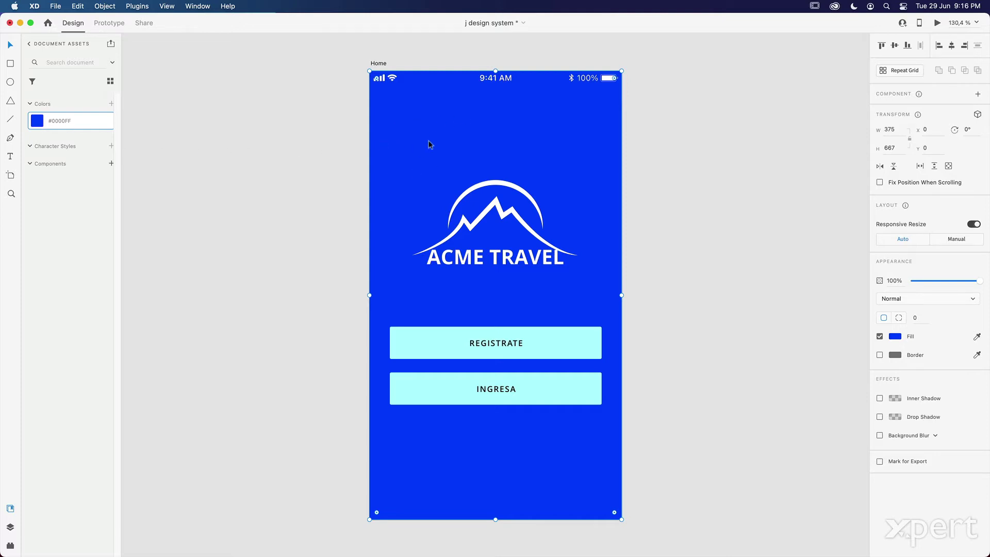
pyautogui.click(422, 339)
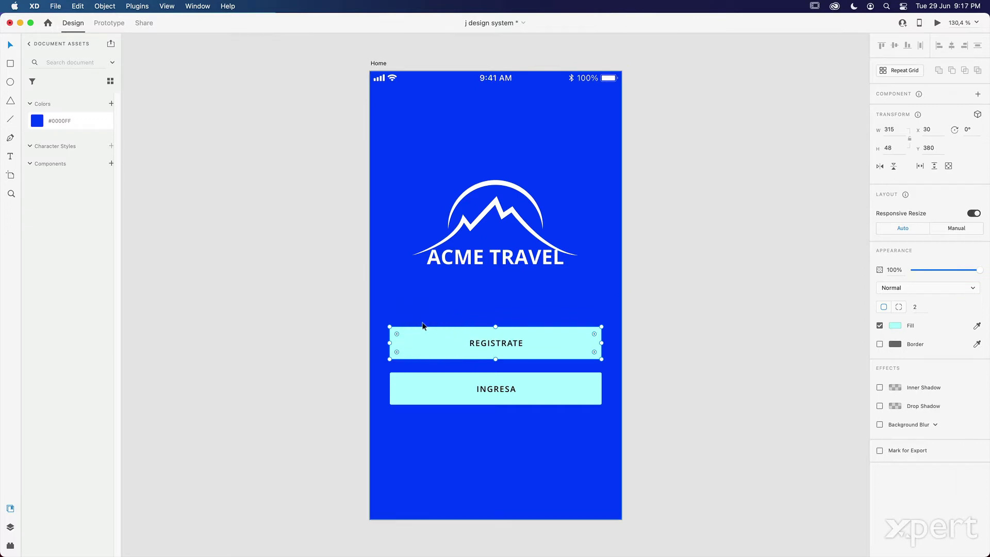
pyautogui.click(111, 104)
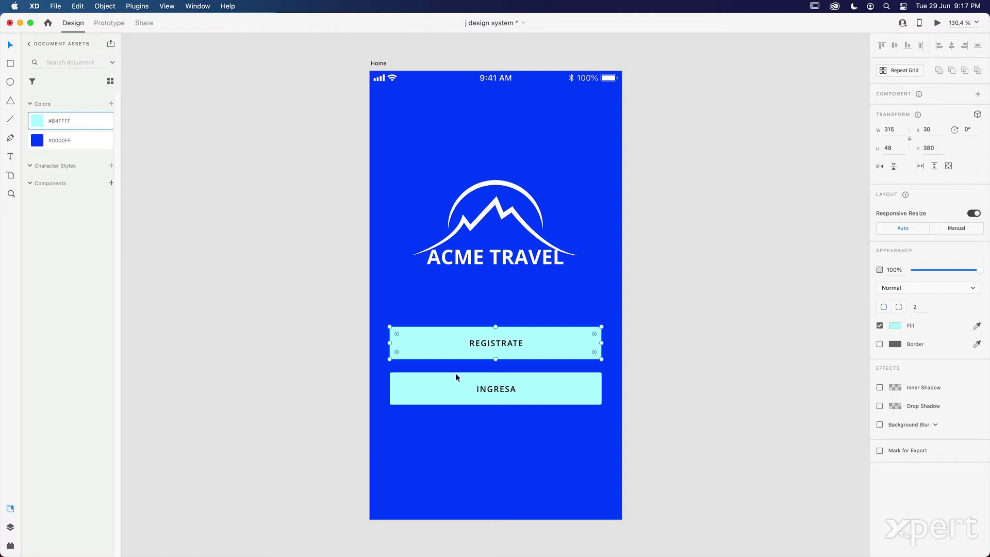
pyautogui.click(449, 338)
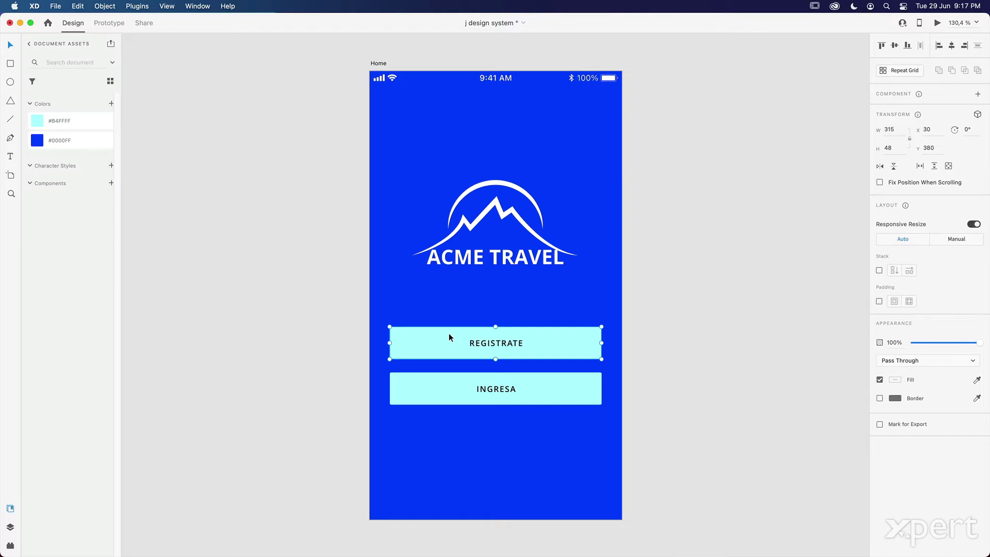
# - Make the REGISTRATE button the 'Botón registro' component and save its Open Sans 12pt label as a character style
pyautogui.press('super+k')
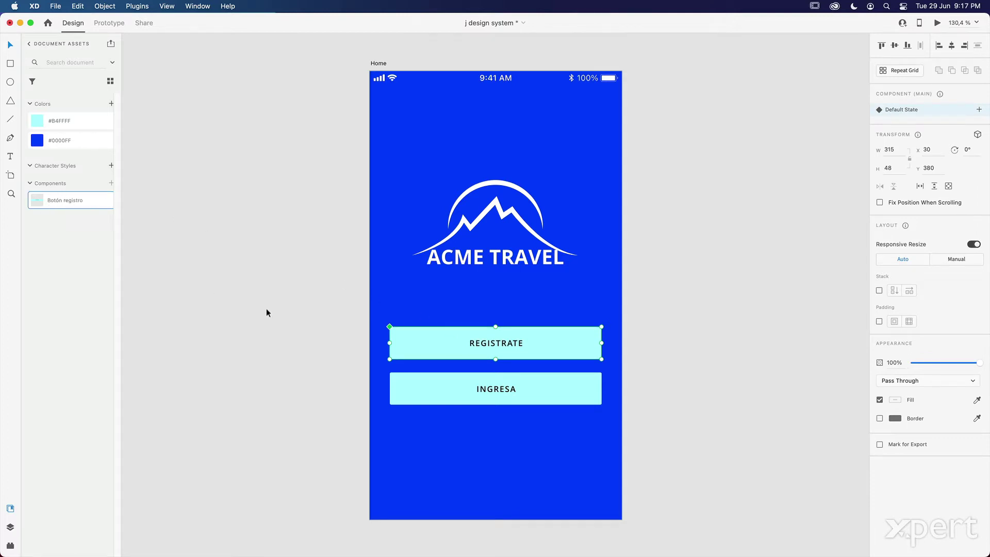
pyautogui.doubleClick(489, 344)
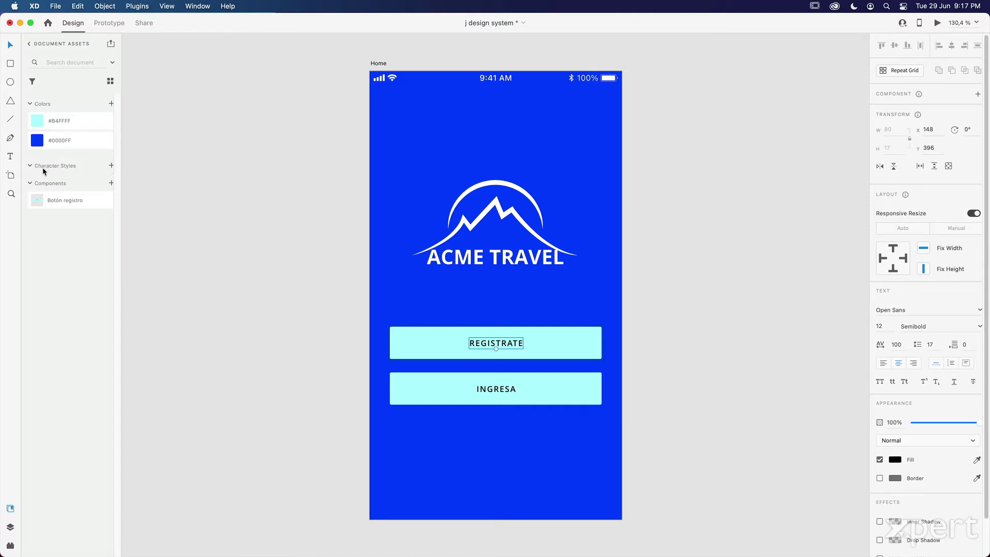
pyautogui.click(111, 166)
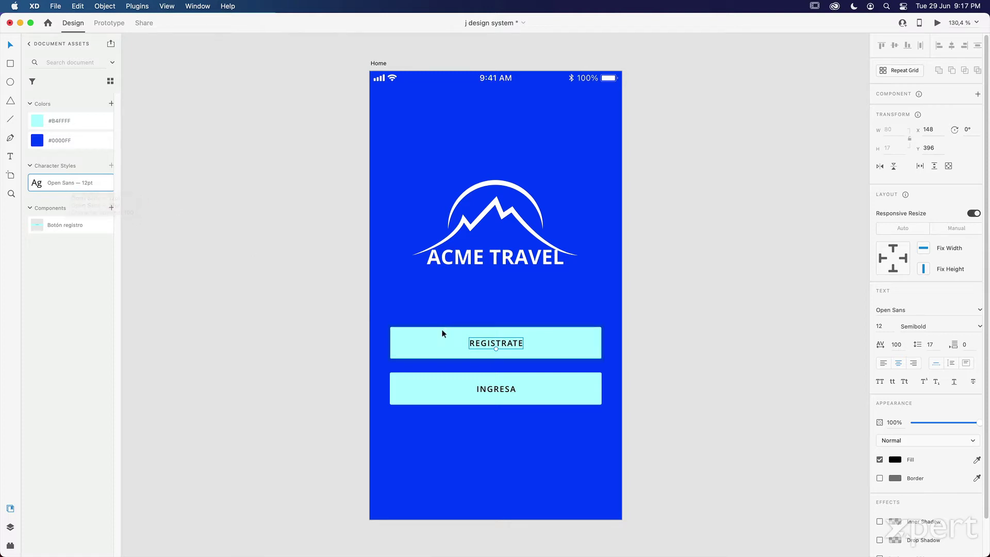
pyautogui.click(301, 235)
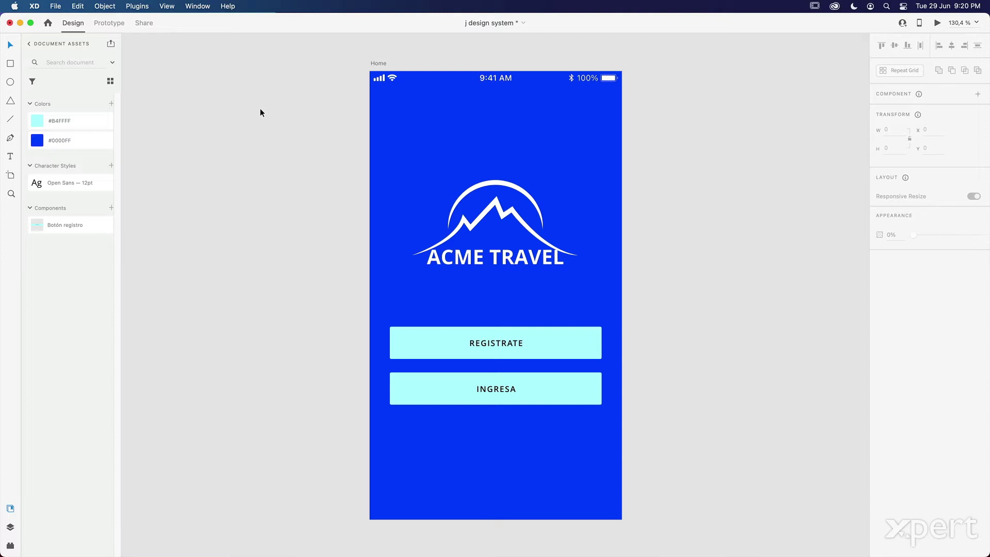
pyautogui.press('super+shift+s')
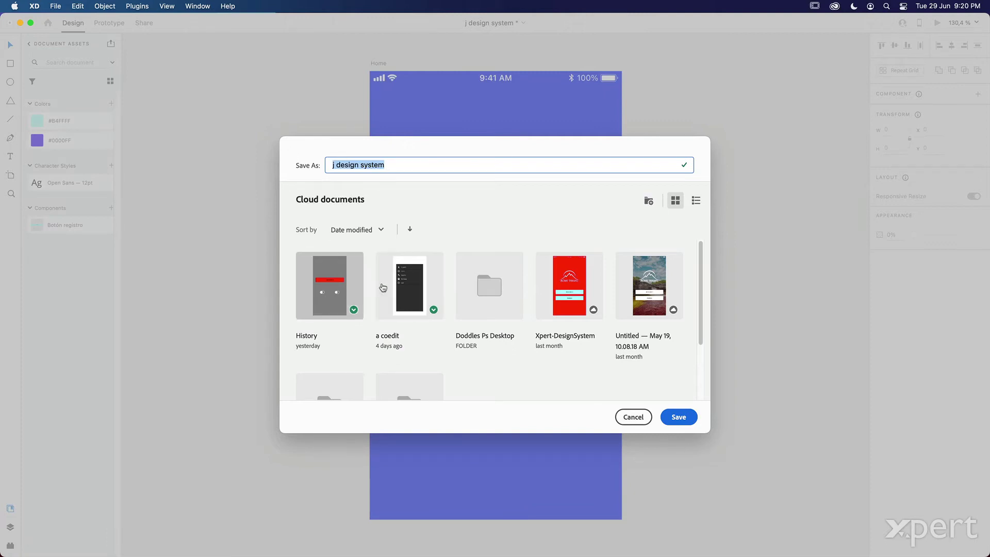
pyautogui.click(637, 417)
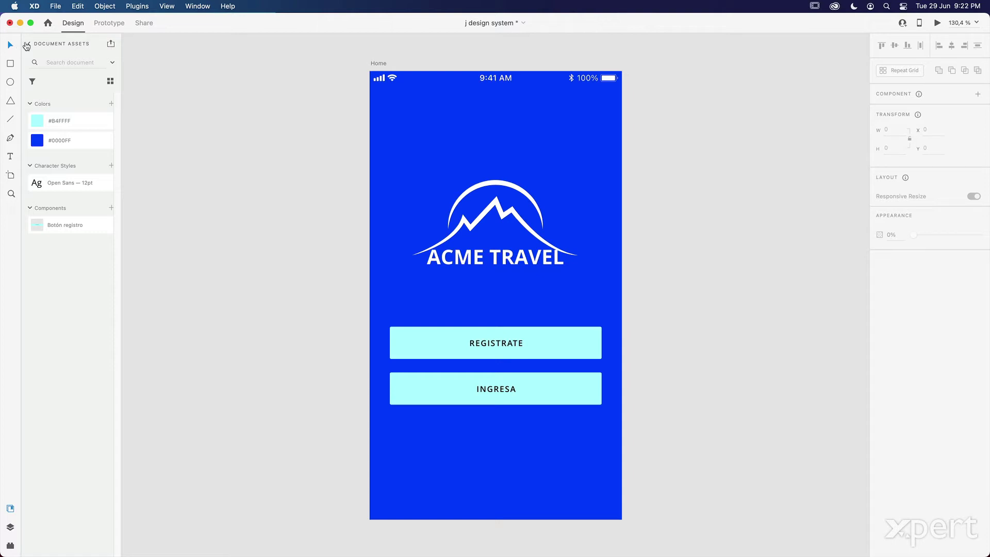
pyautogui.click(29, 44)
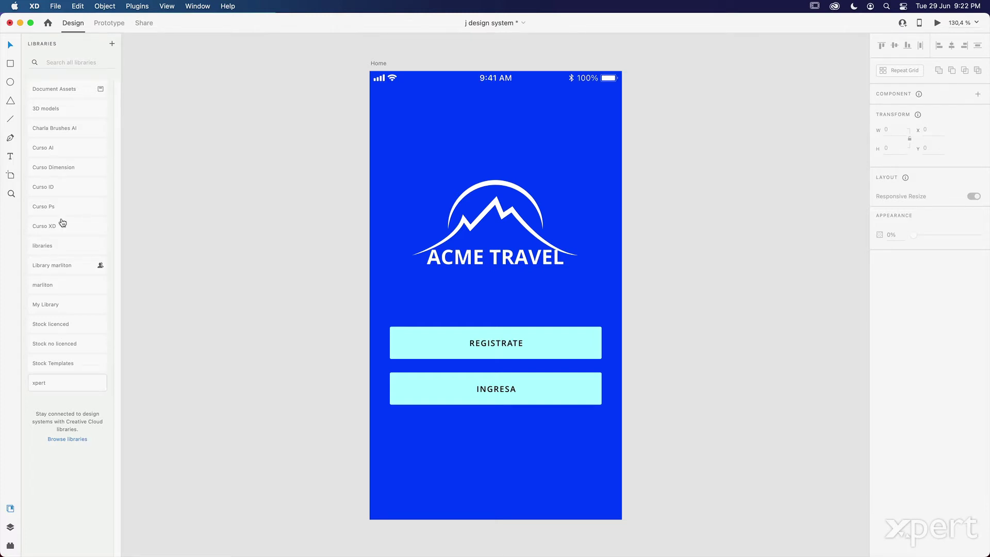
pyautogui.click(55, 6)
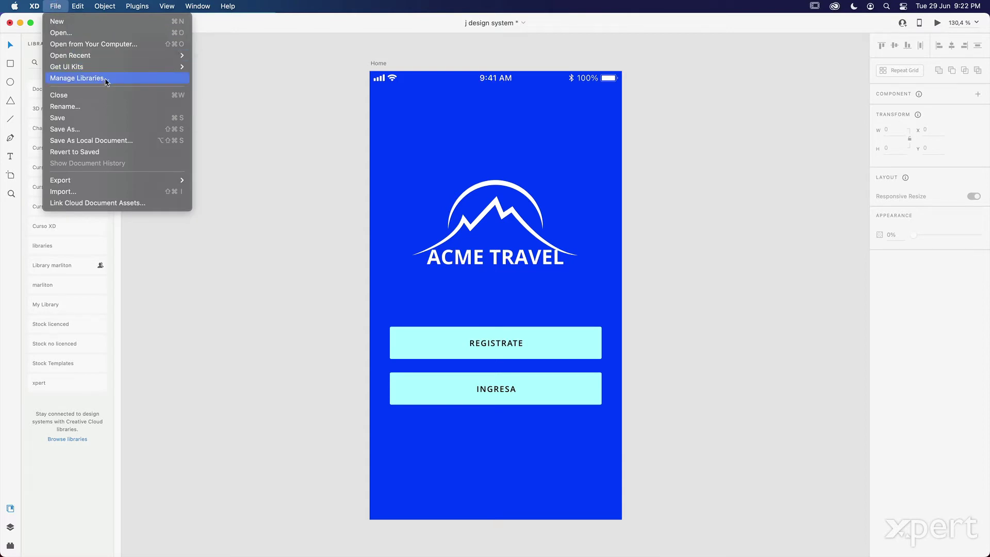
pyautogui.click(54, 78)
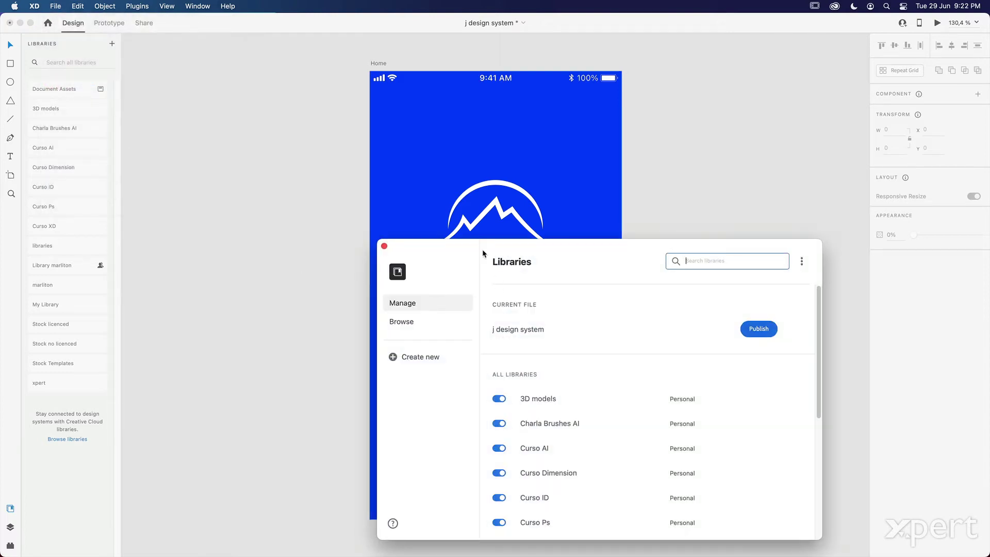
pyautogui.moveTo(469, 249); pyautogui.dragTo(325, 129)
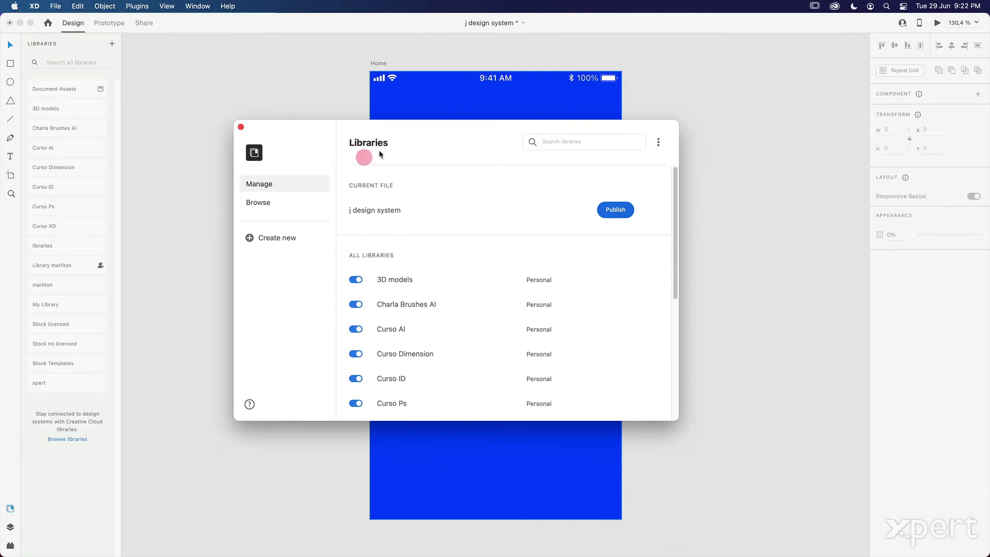
pyautogui.click(240, 127)
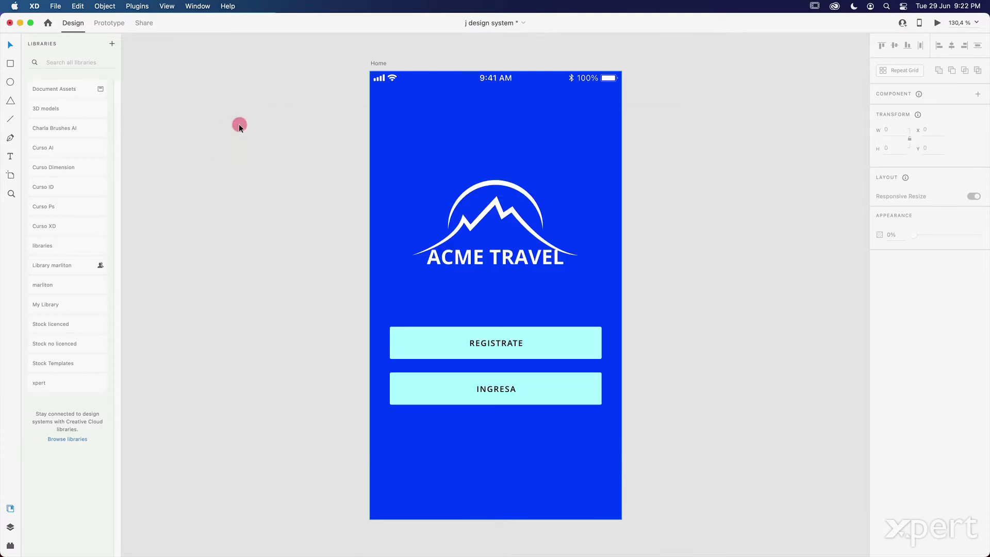
pyautogui.click(72, 439)
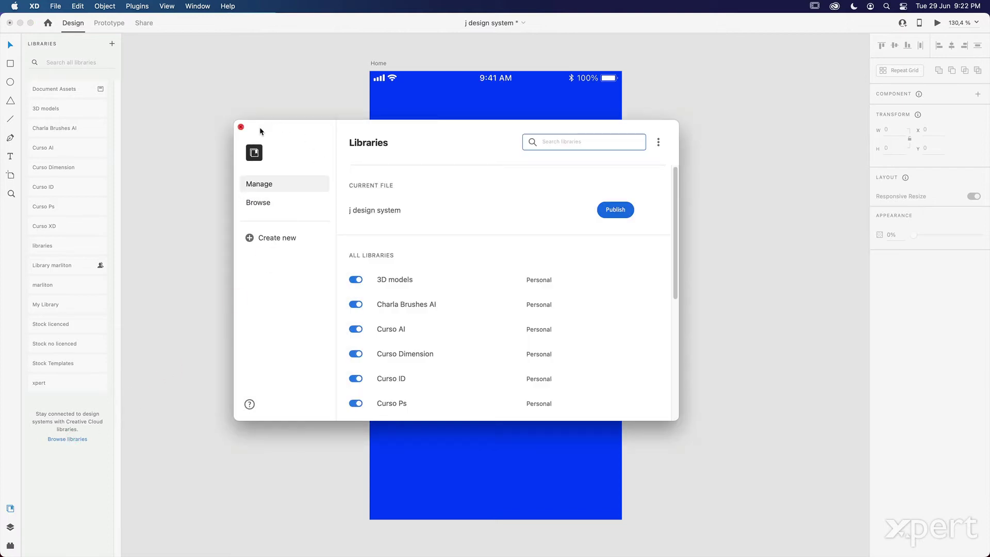
pyautogui.click(241, 127)
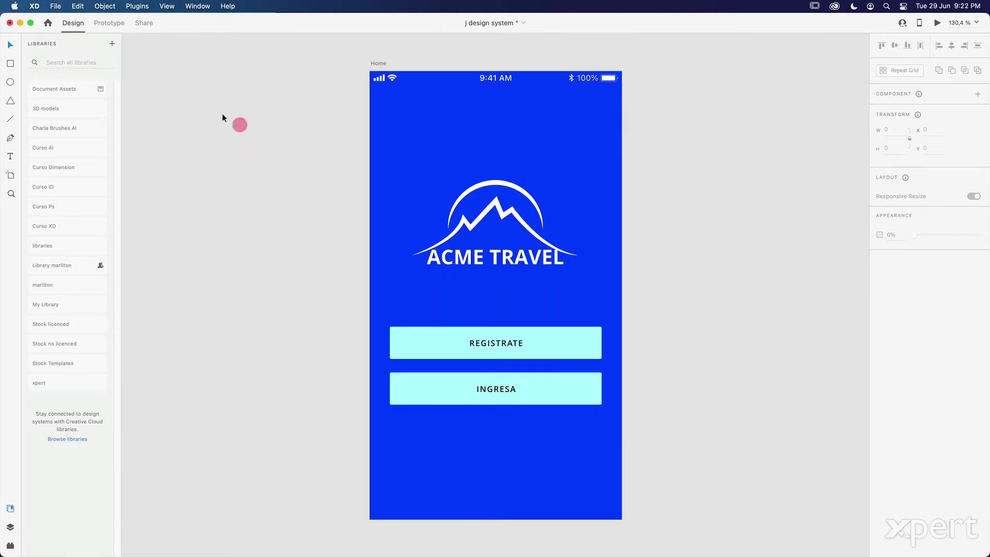
pyautogui.click(112, 45)
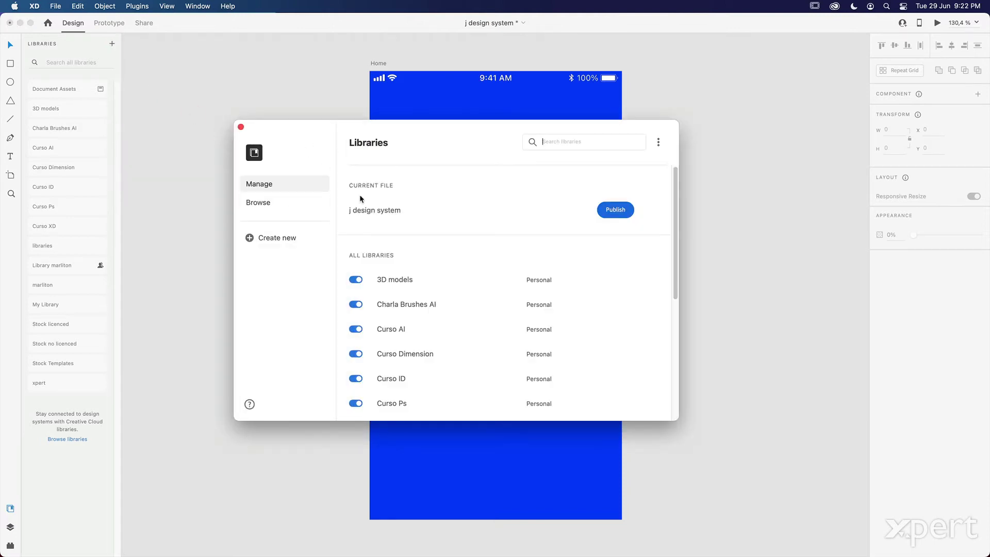
pyautogui.click(241, 127)
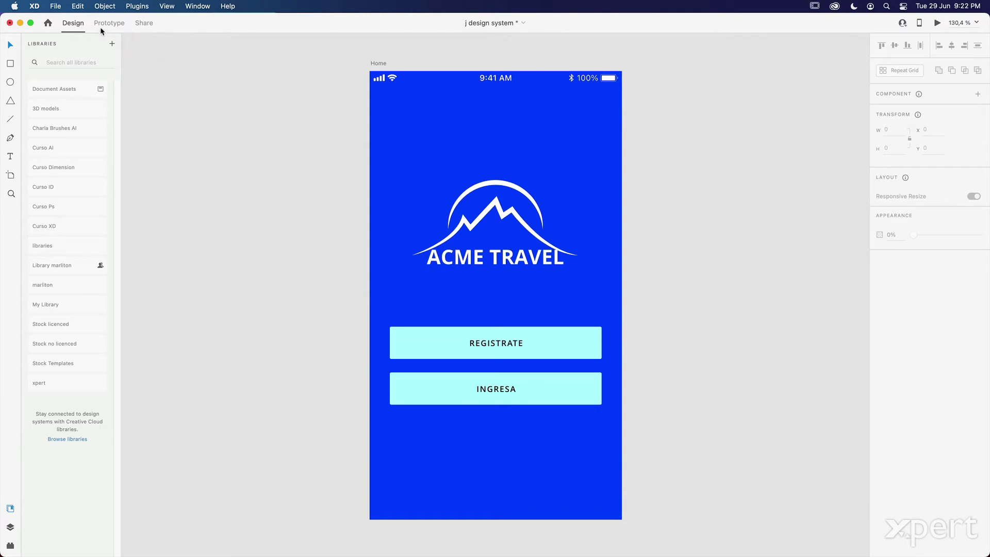
pyautogui.click(64, 90)
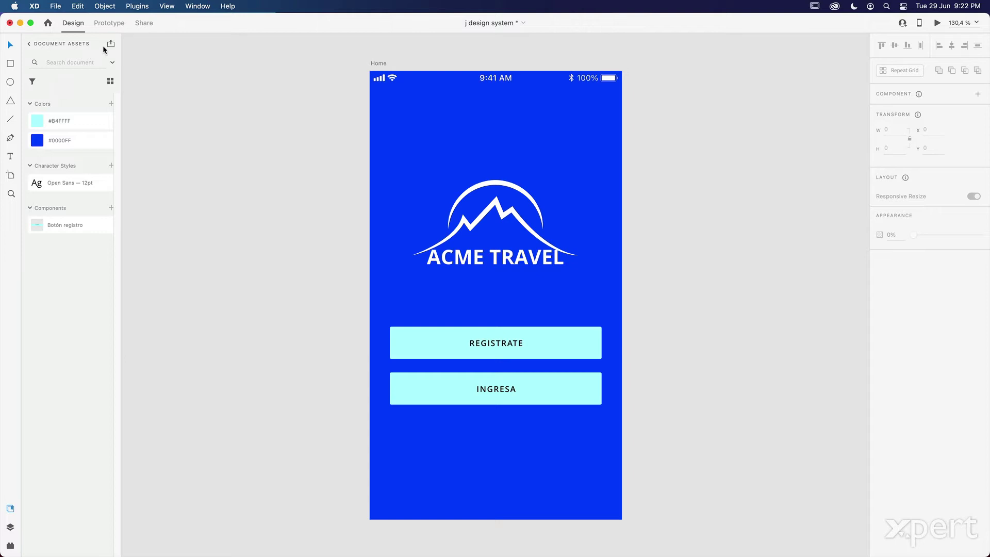
# - Publish j design system as a library, which prompts saving it as a cloud document first
pyautogui.click(111, 44)
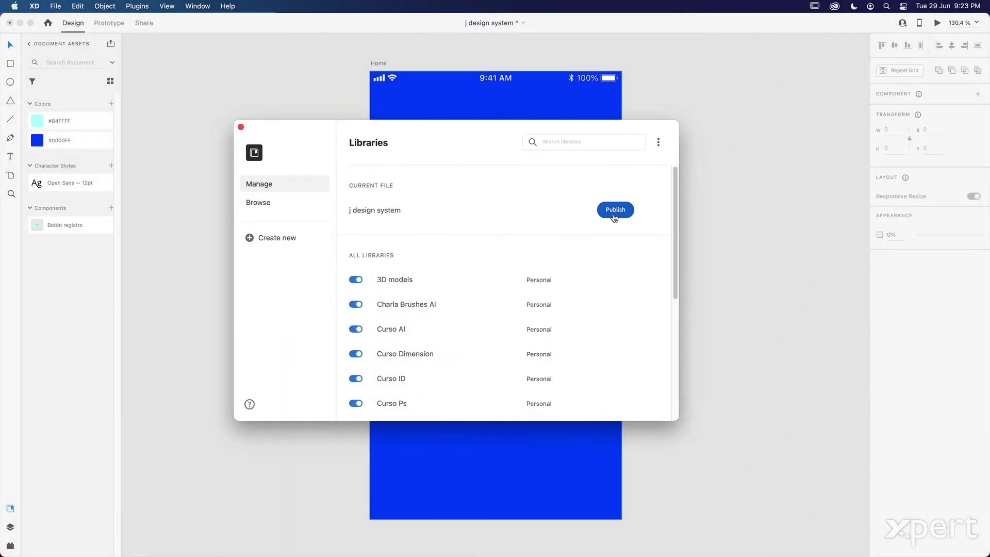
pyautogui.click(616, 210)
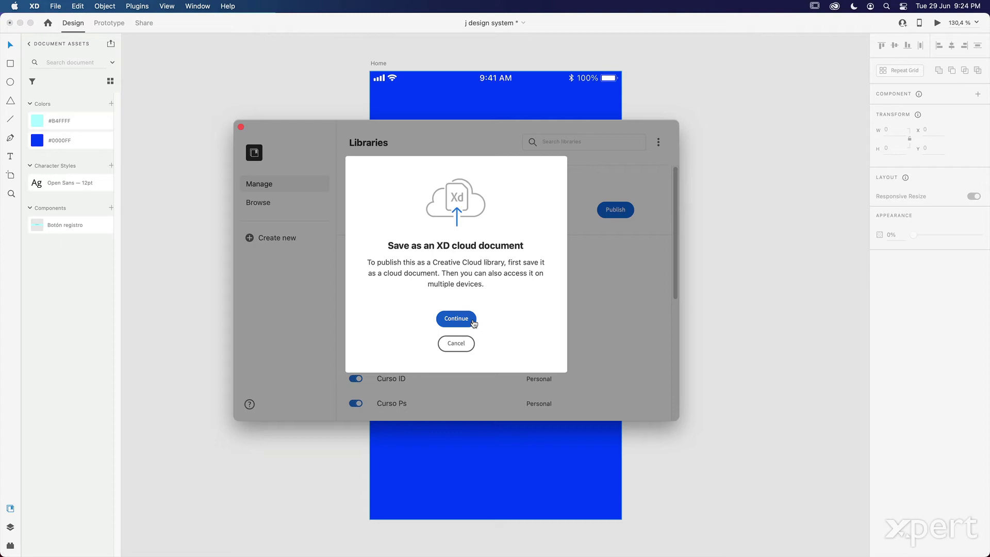
# - Accept the prompt and save the file to the cloud as j design system
pyautogui.click(456, 318)
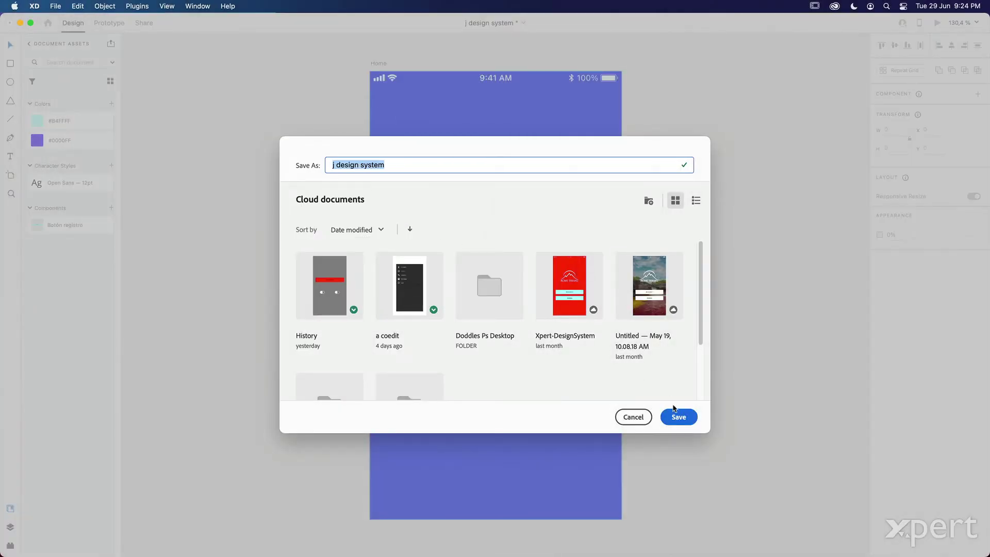
pyautogui.click(677, 416)
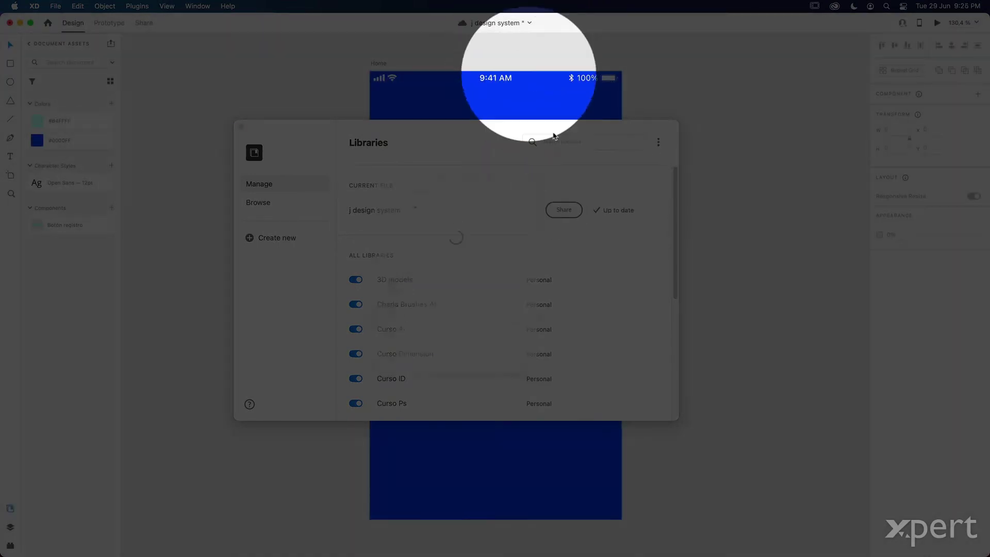
# - Share j design system with a collaborator's e-mail address, give them Can edit permission, and send the invite
pyautogui.click(564, 210)
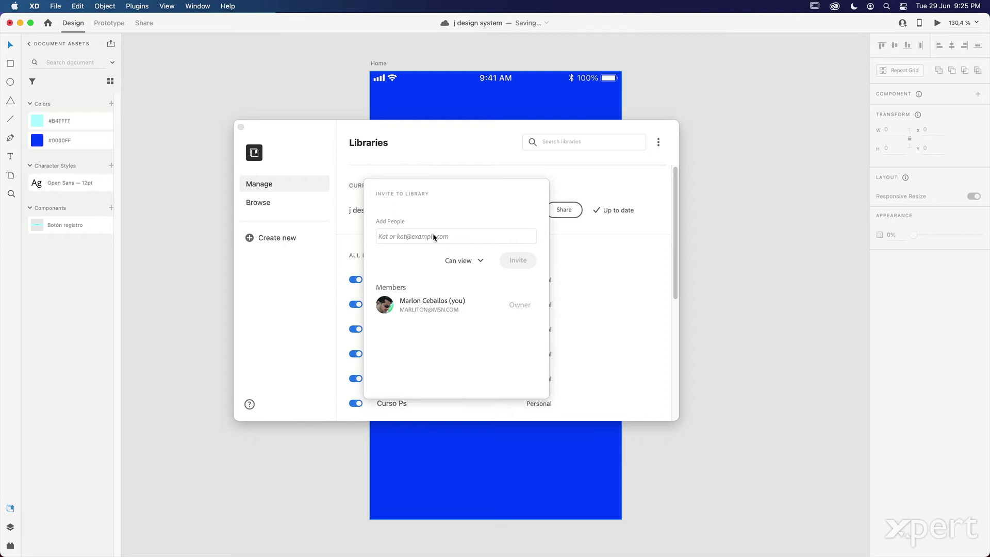
pyautogui.click(432, 234)
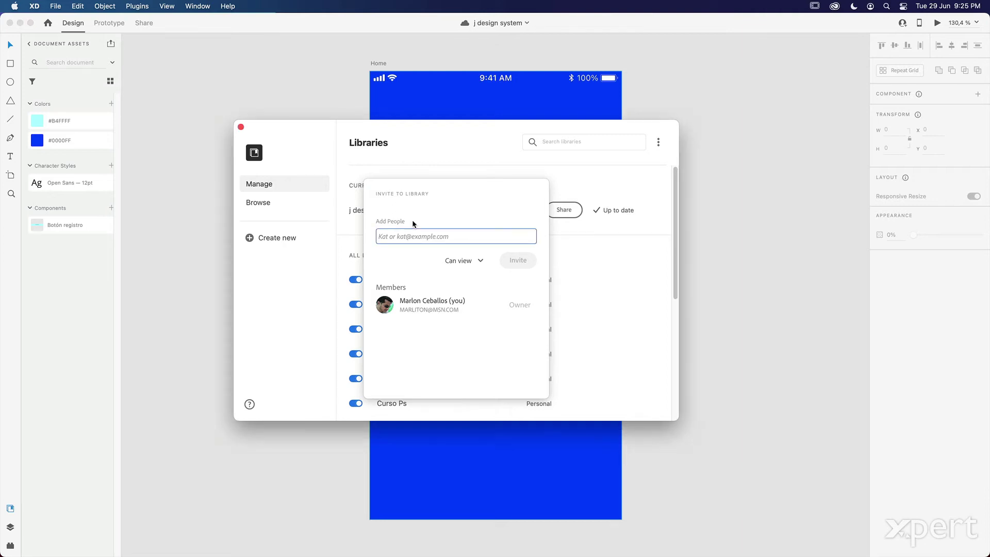
pyautogui.click(395, 237)
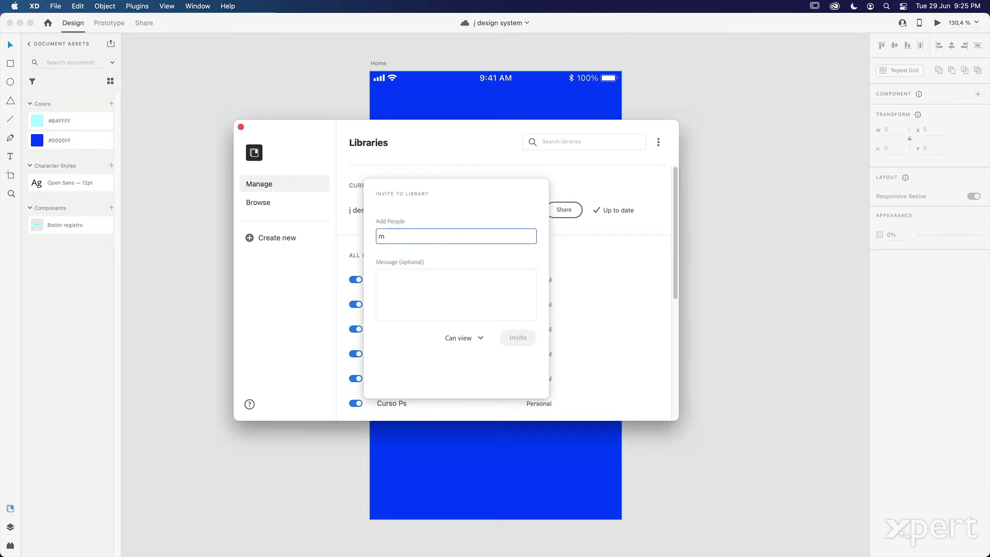
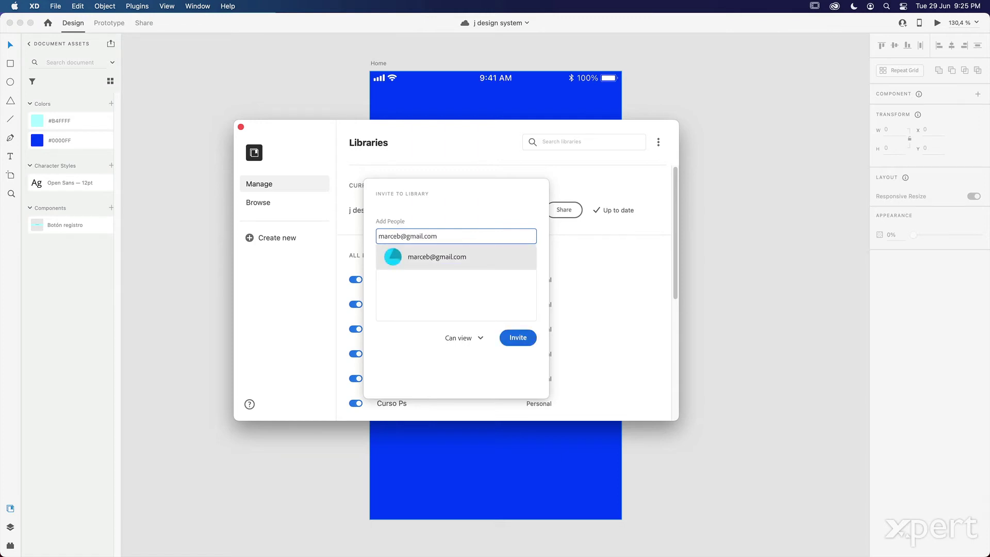
pyautogui.click(427, 256)
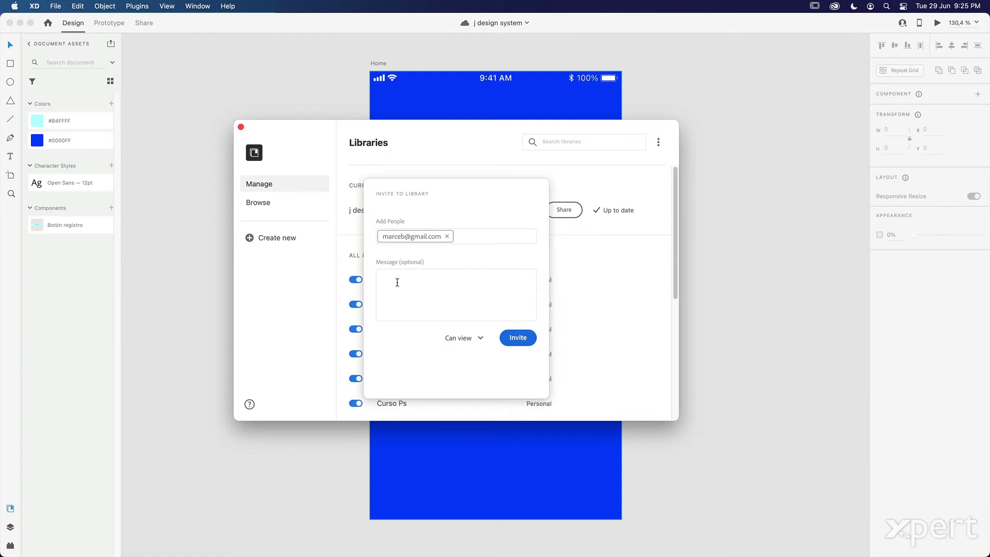
pyautogui.click(480, 337)
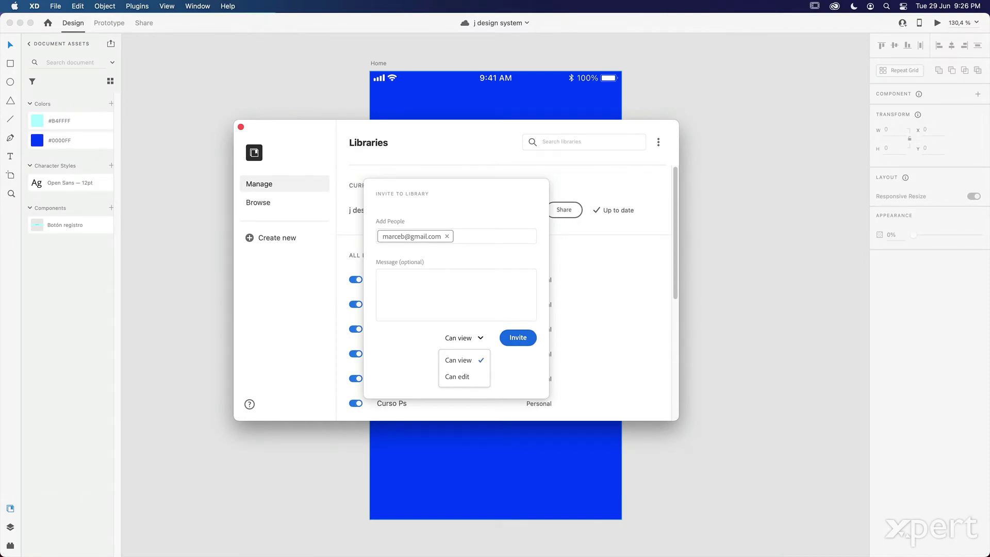
pyautogui.click(457, 377)
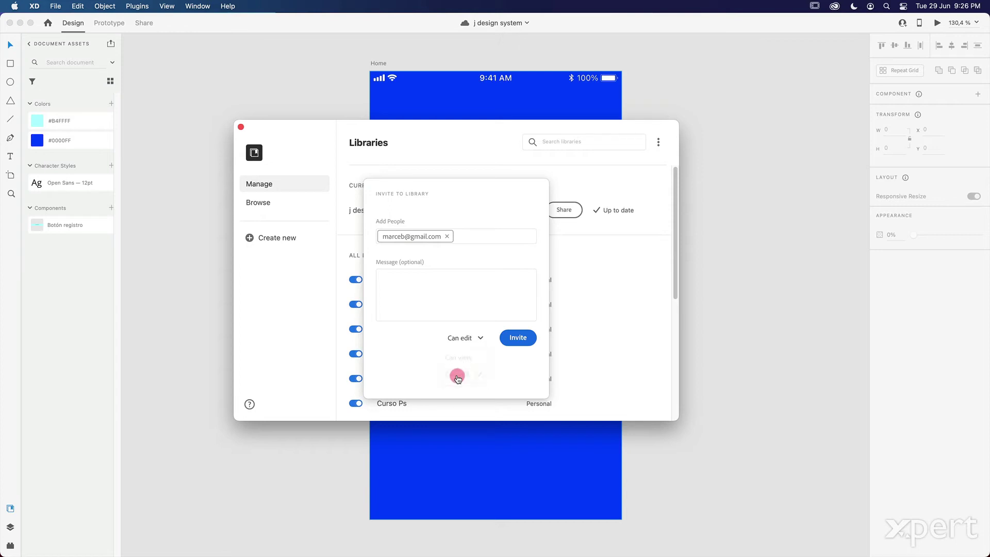
pyautogui.click(515, 336)
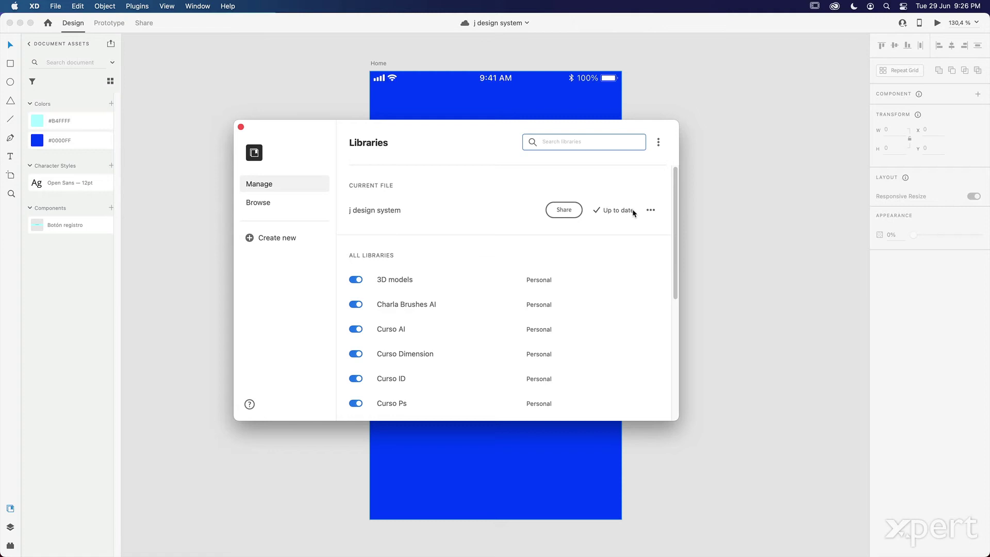
pyautogui.click(651, 213)
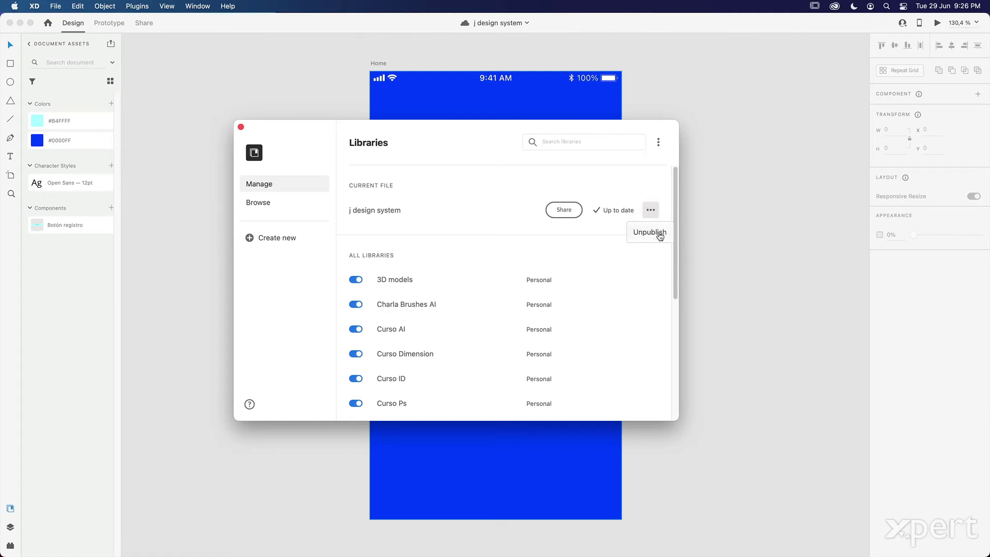
pyautogui.click(654, 187)
pyautogui.moveTo(625, 212)
pyautogui.click(564, 209)
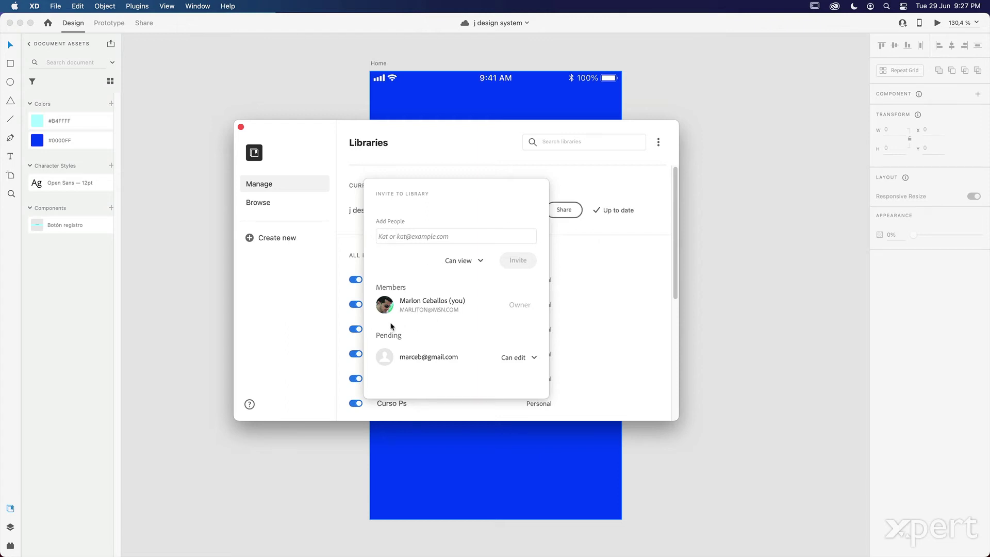
pyautogui.click(537, 357)
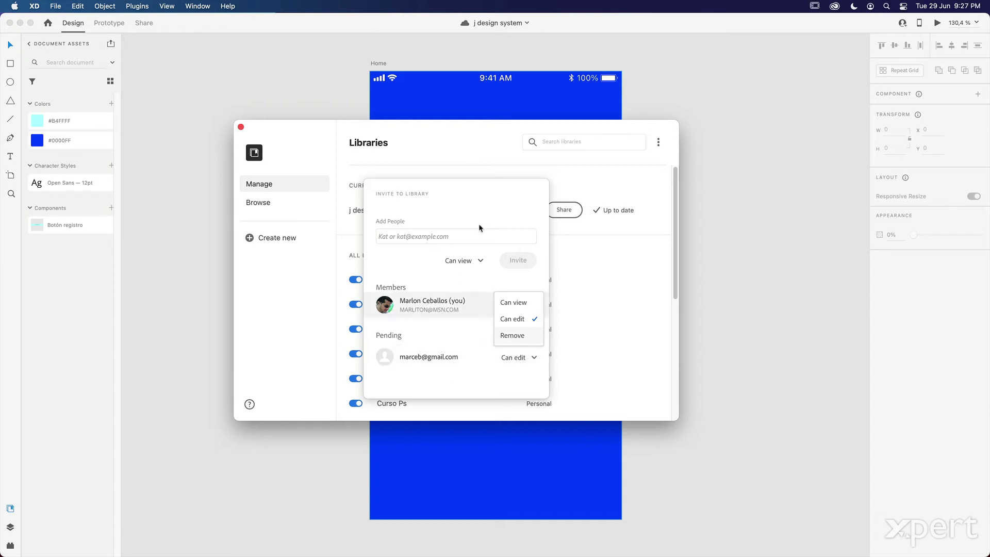
pyautogui.click(483, 162)
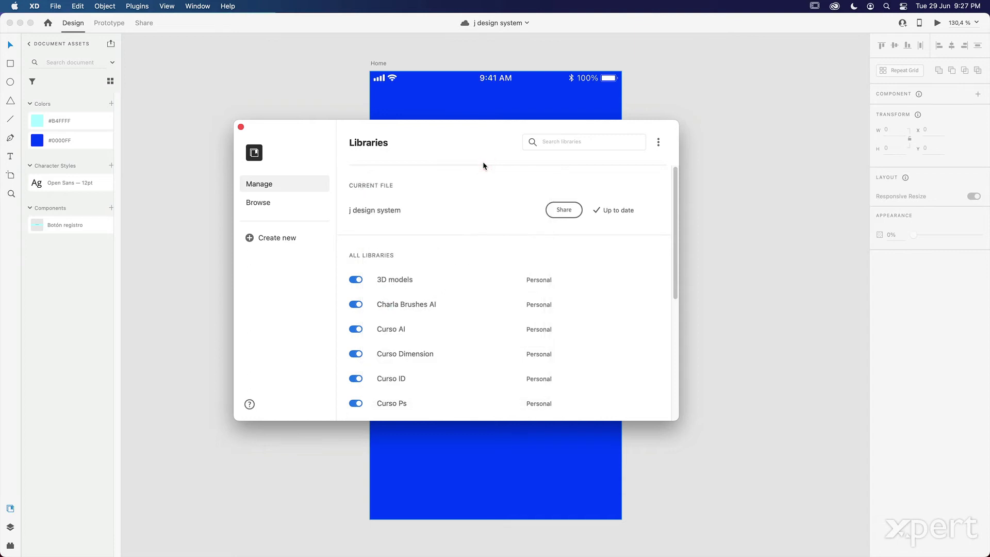
# - Close the Libraries window and create a new blank Web 1920 document from File > New
pyautogui.click(240, 127)
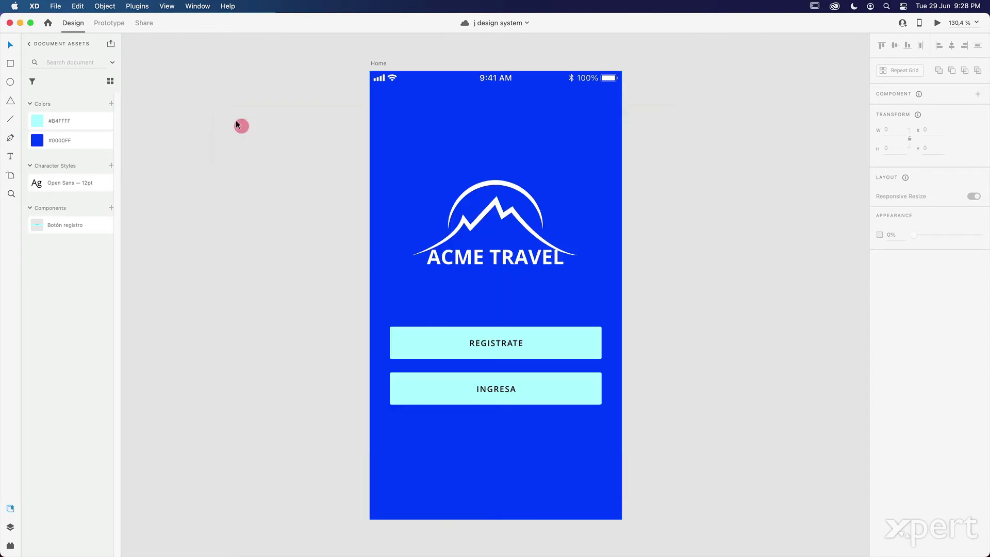
pyautogui.click(56, 6)
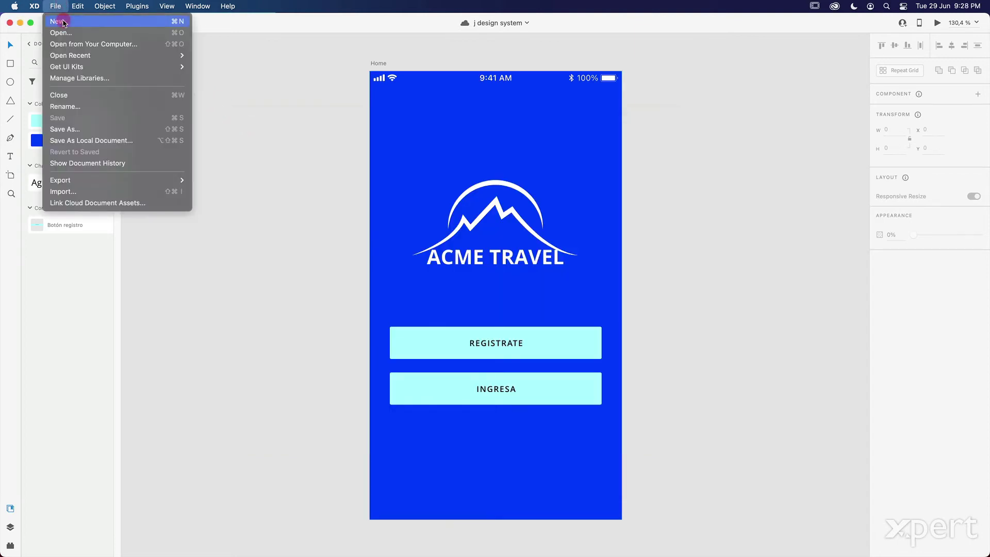
pyautogui.click(65, 20)
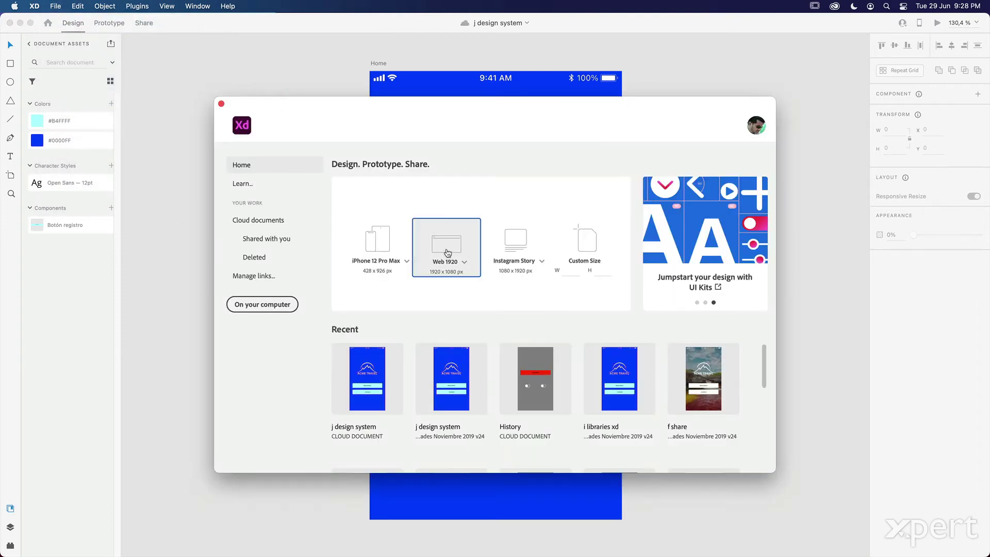
pyautogui.click(447, 242)
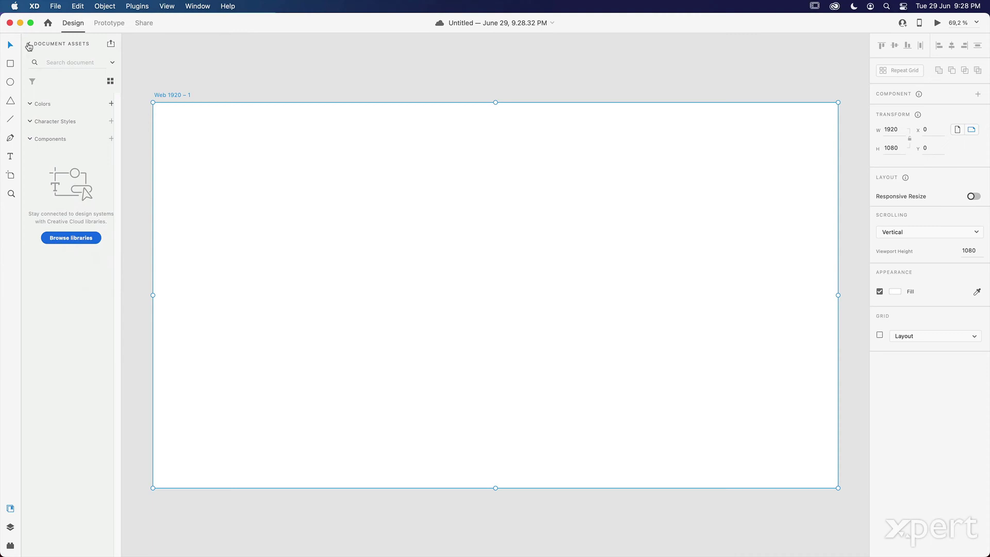
# - Browse Document Assets and the j design system library's colours, text style and button, then return to the library list
pyautogui.click(29, 45)
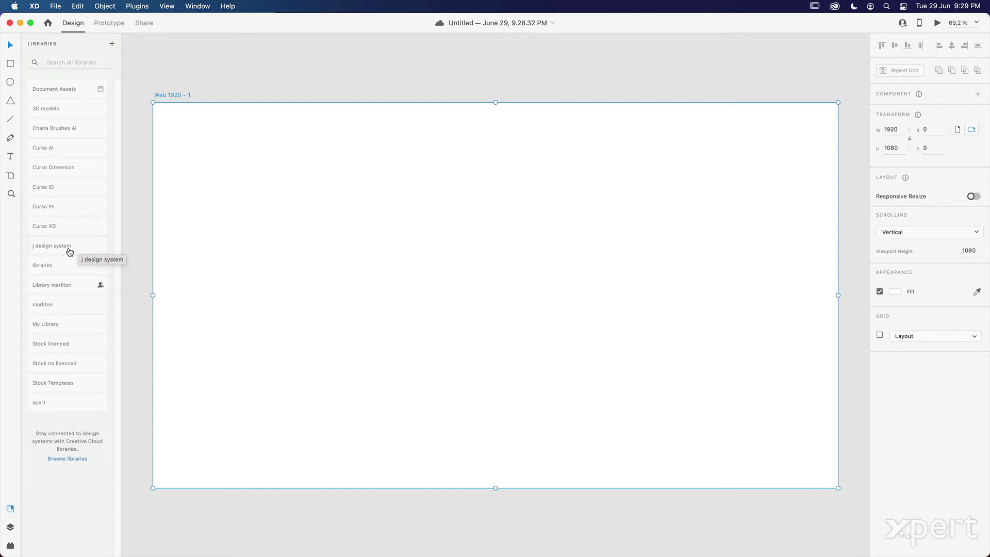
pyautogui.click(46, 91)
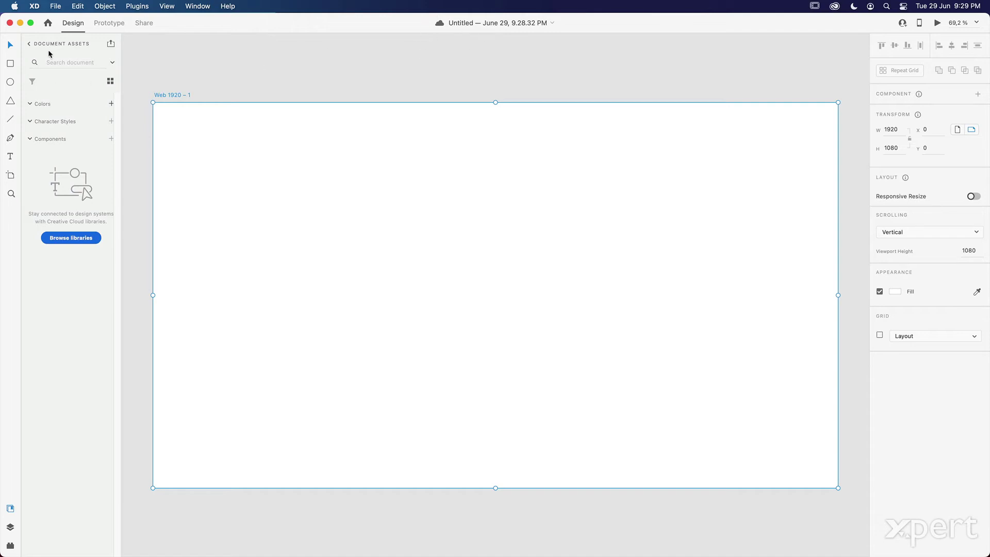
pyautogui.click(28, 44)
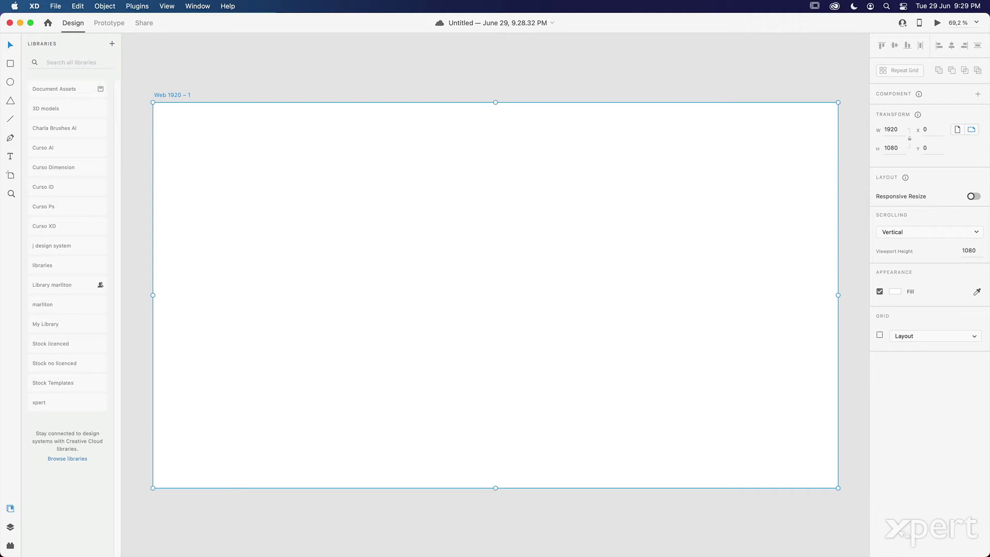
pyautogui.click(67, 247)
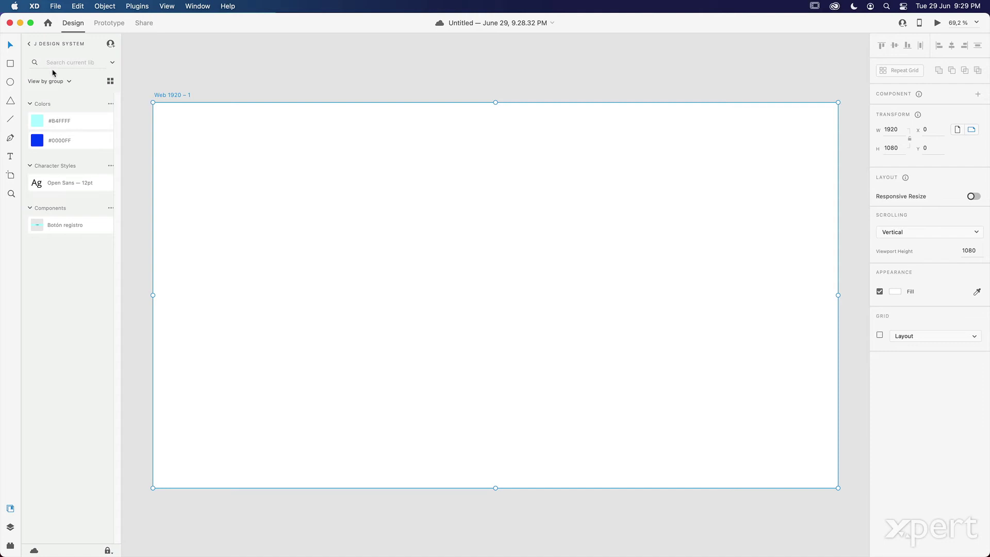
pyautogui.click(29, 44)
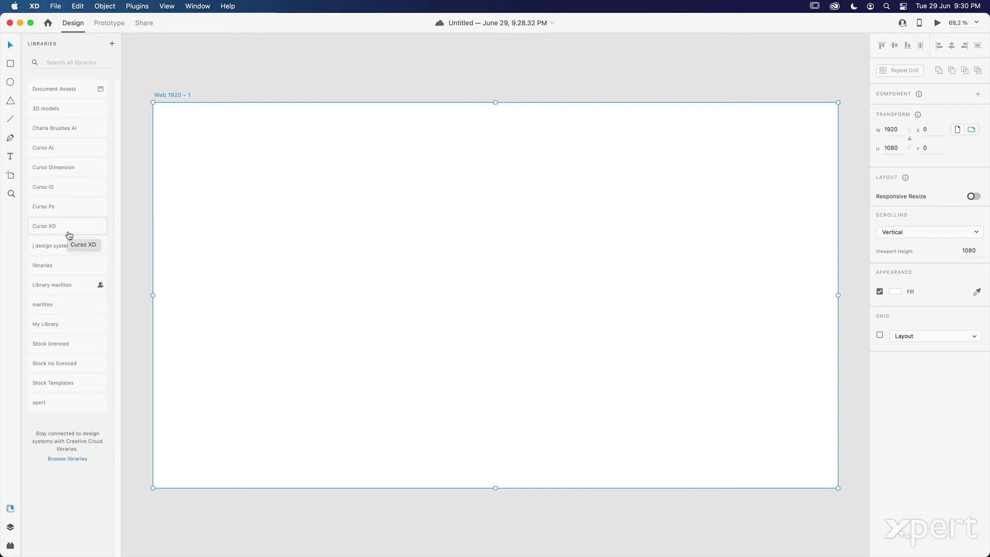
pyautogui.rightClick(71, 246)
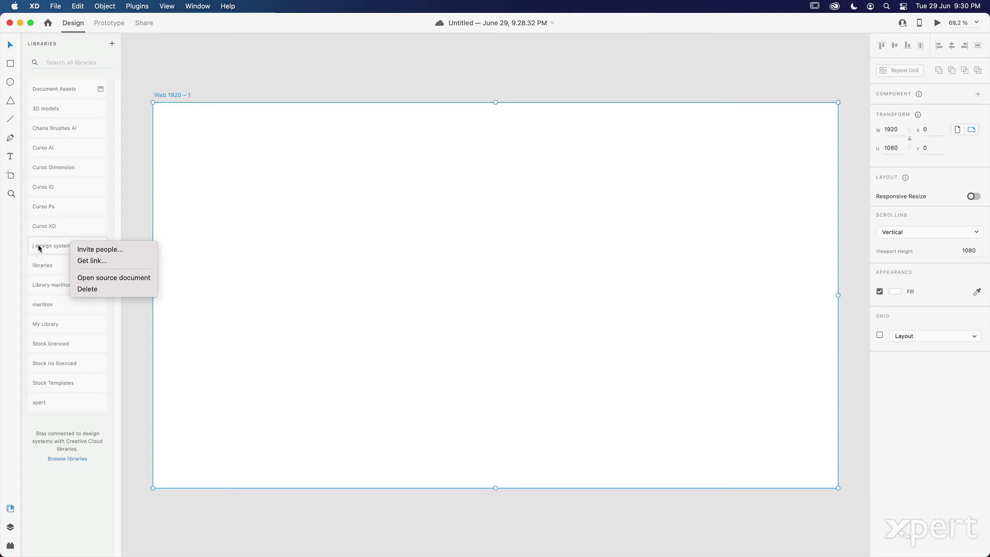
pyautogui.rightClick(42, 226)
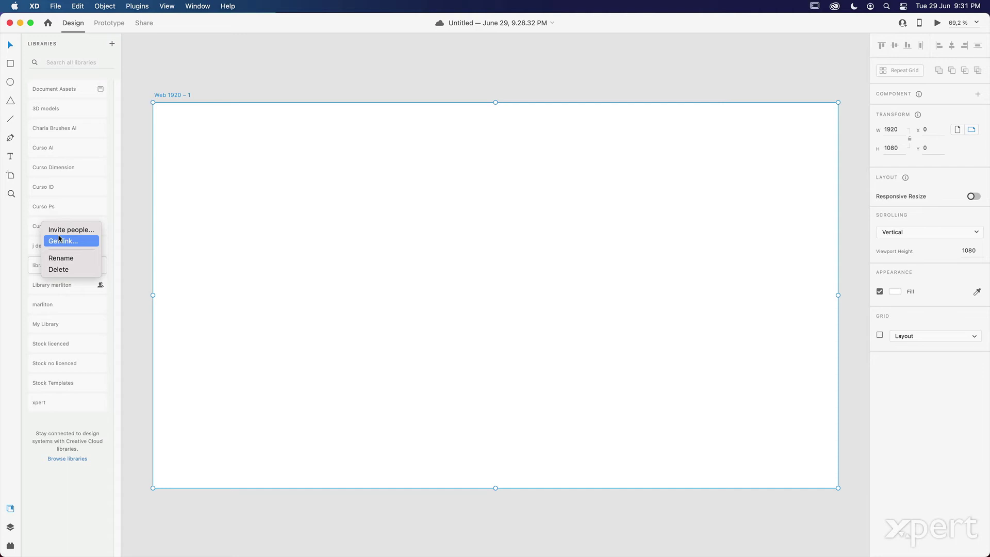
pyautogui.click(59, 240)
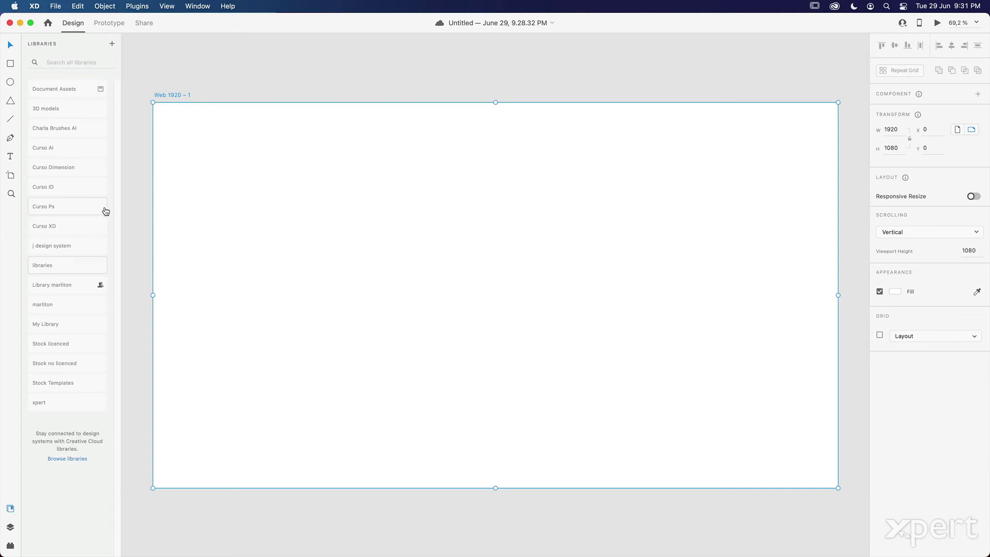
pyautogui.click(88, 242)
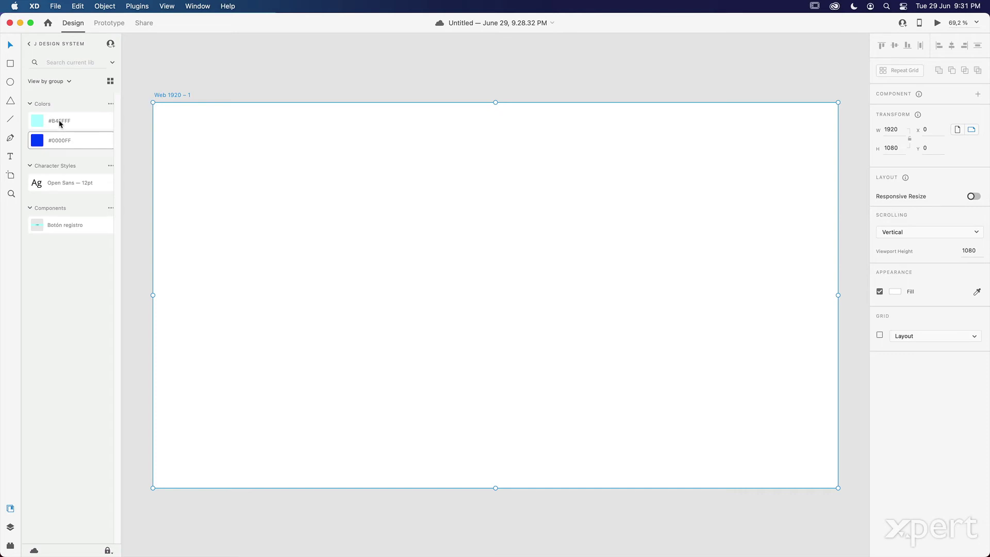
# - Draw a rectangle in the artboard's upper left and fill it with the library's #0000FF blue
pyautogui.click(9, 62)
pyautogui.moveTo(256, 153)
pyautogui.mouseDown()
pyautogui.moveTo(369, 206)
pyautogui.moveTo(406, 208)
pyautogui.mouseUp()
pyautogui.click(64, 144)
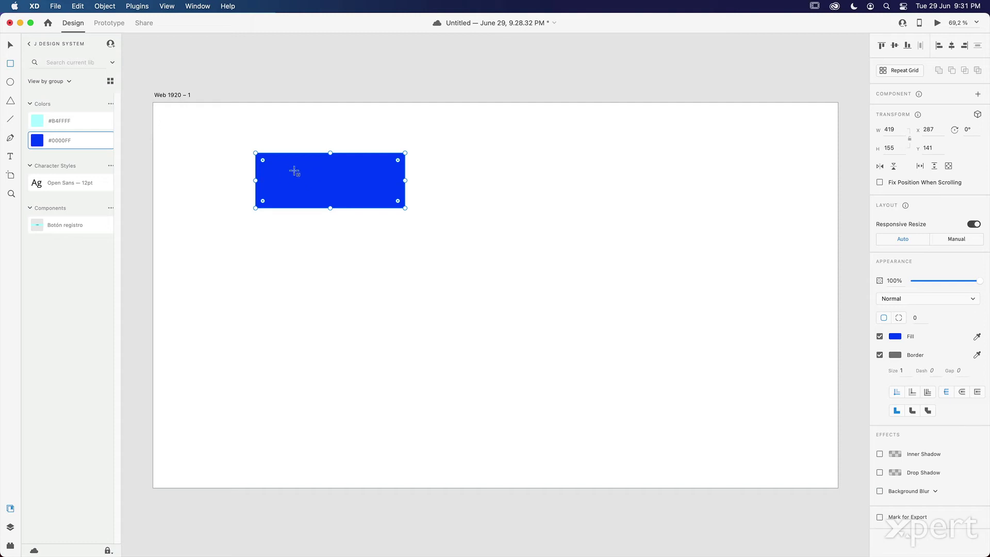
# - Add the text 'Este es un texto' below the rectangle and apply the Open Sans 12pt character style
pyautogui.click(12, 158)
pyautogui.click(278, 230)
pyautogui.write('Este es un texto.')
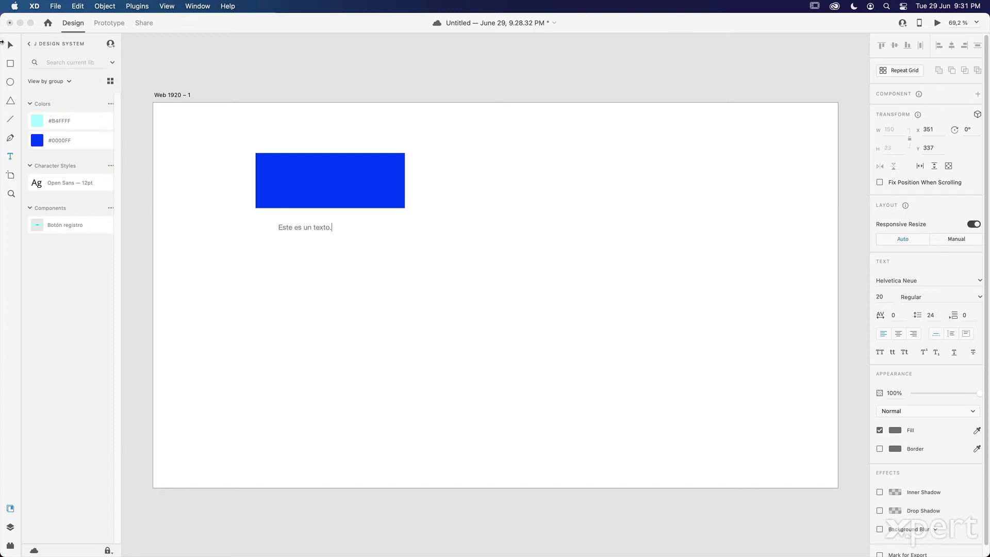
pyautogui.click(10, 45)
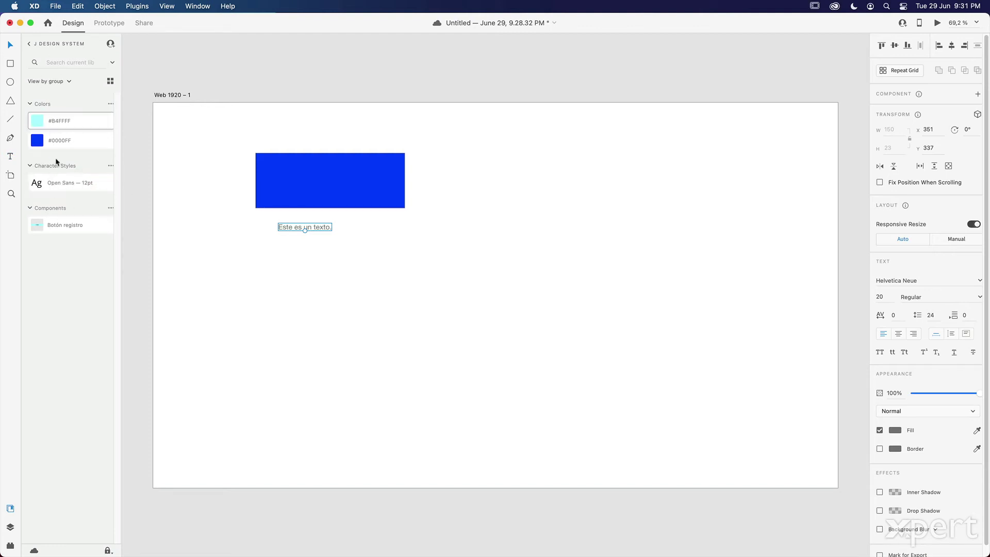
pyautogui.click(70, 183)
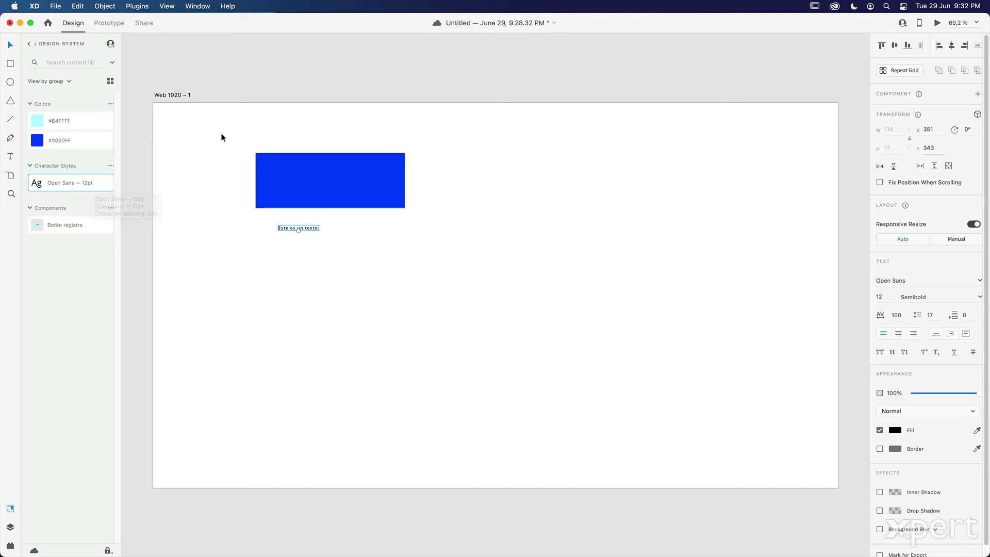
pyautogui.click(325, 283)
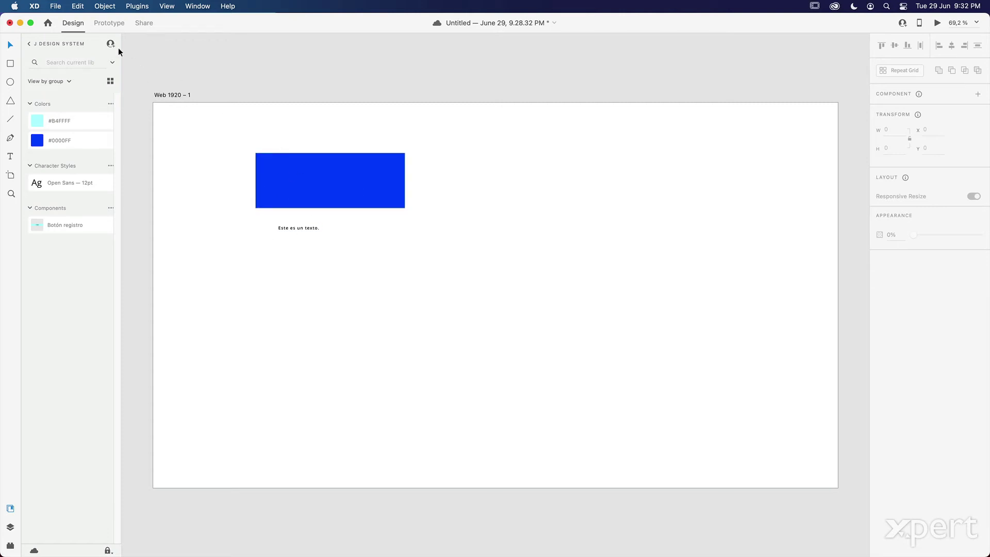
# - Save the document as a local document named 'j tmp'
pyautogui.click(55, 6)
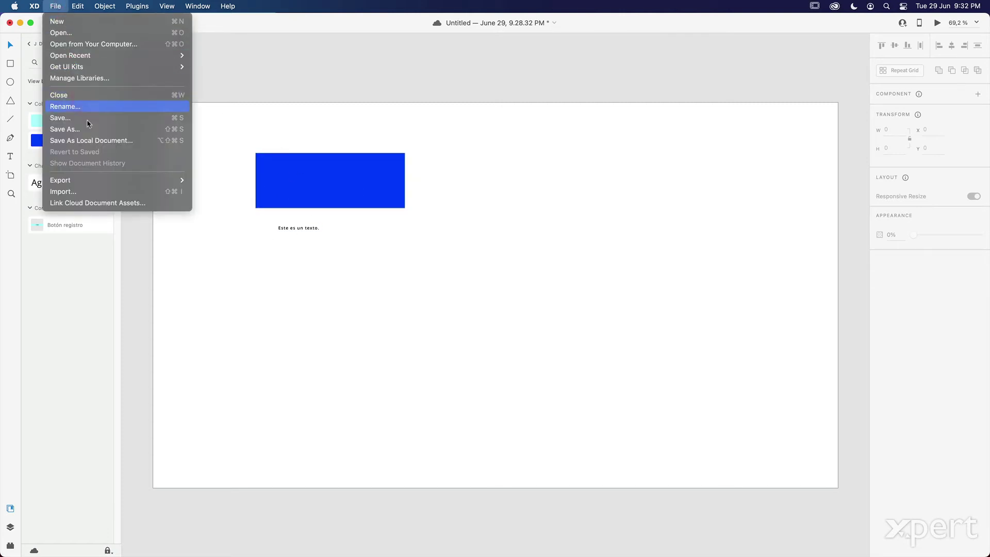
pyautogui.click(137, 141)
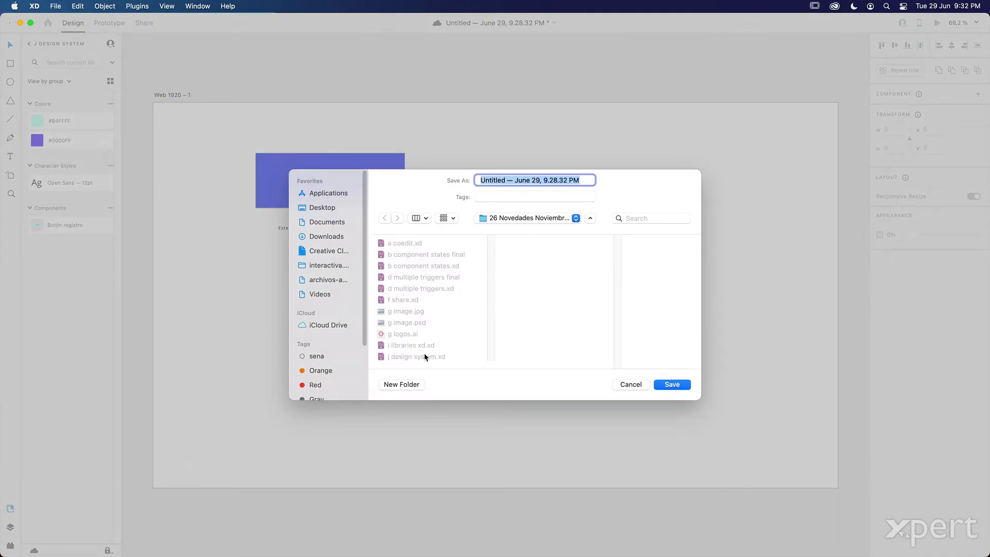
pyautogui.write('j')
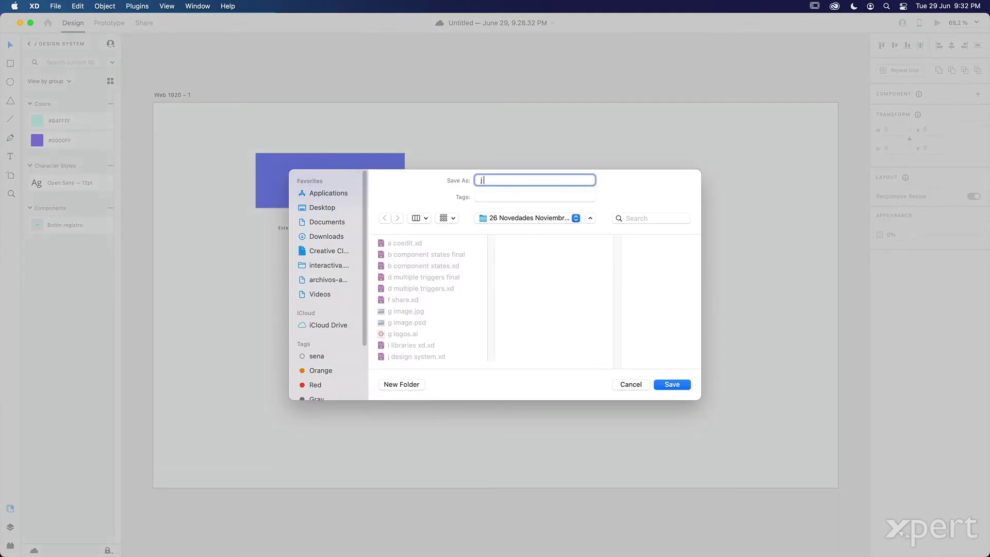
pyautogui.write(' tmp')
pyautogui.click(672, 385)
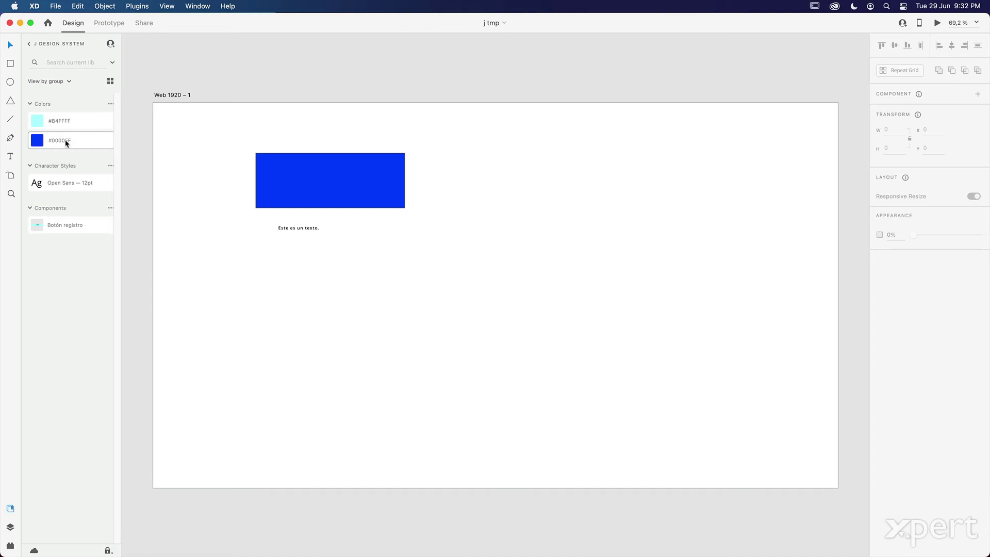
pyautogui.moveTo(101, 145)
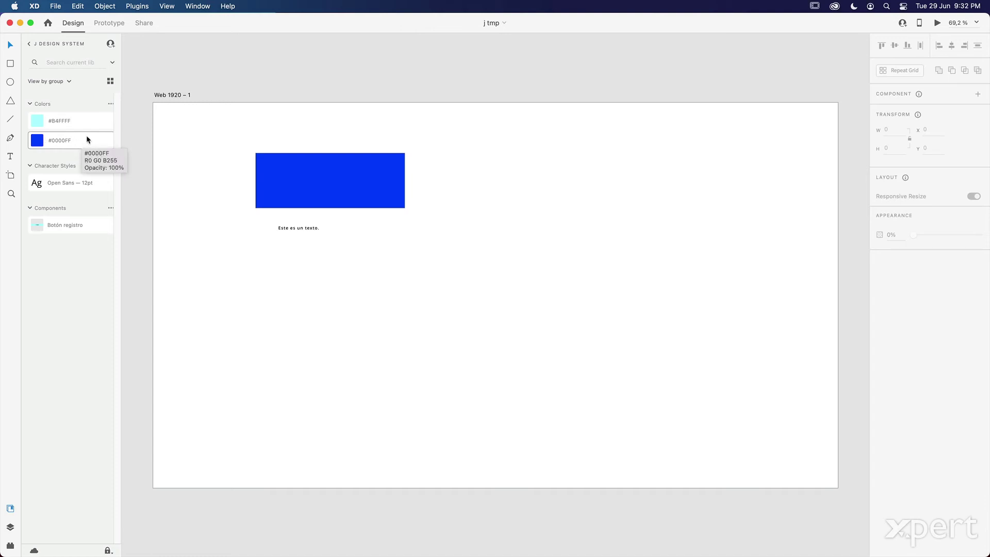
pyautogui.rightClick(67, 140)
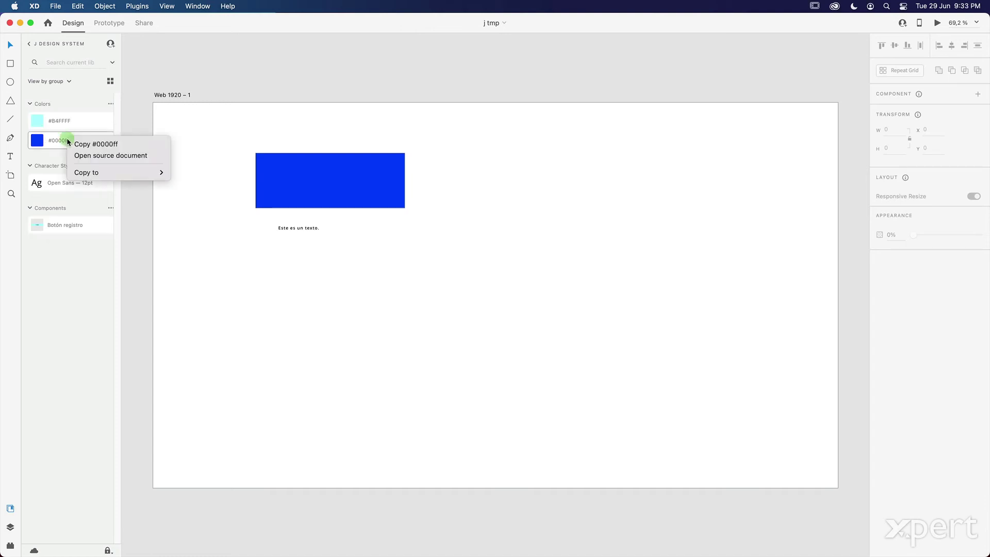
pyautogui.click(99, 155)
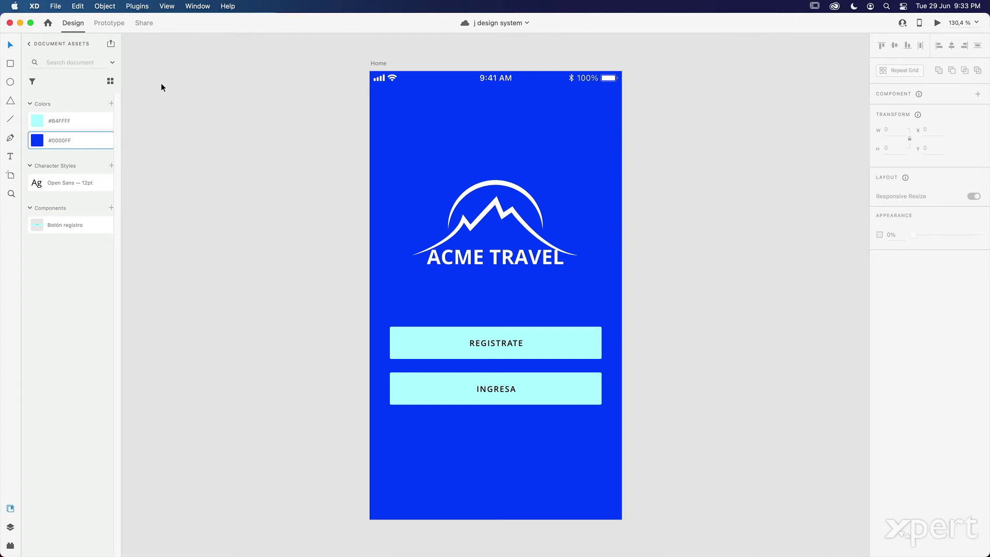
pyautogui.click(9, 23)
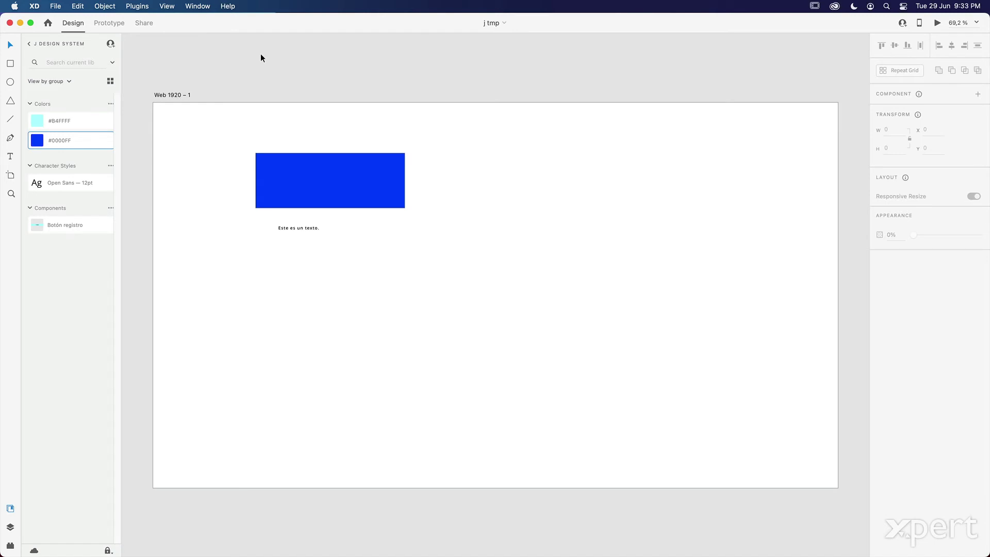
pyautogui.press('super+o')
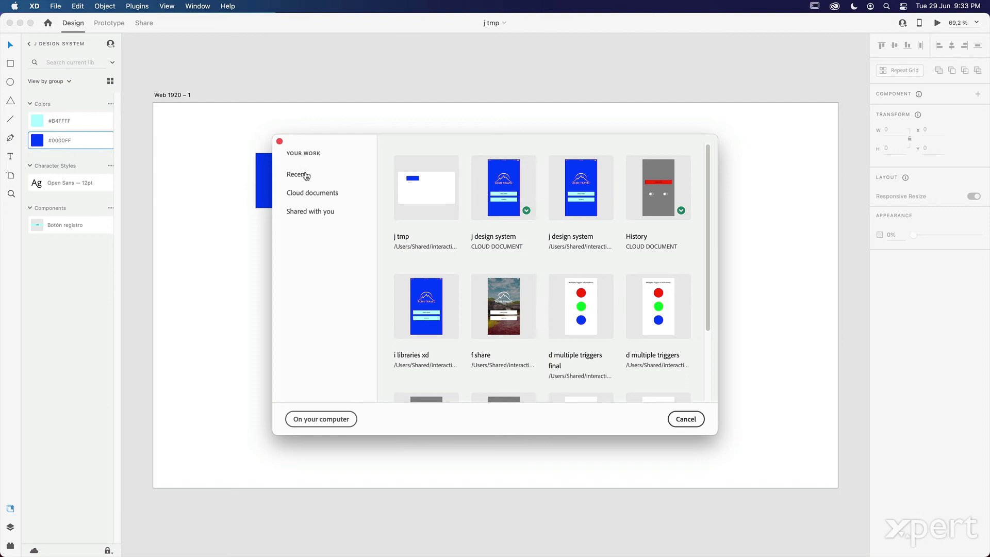
pyautogui.click(316, 194)
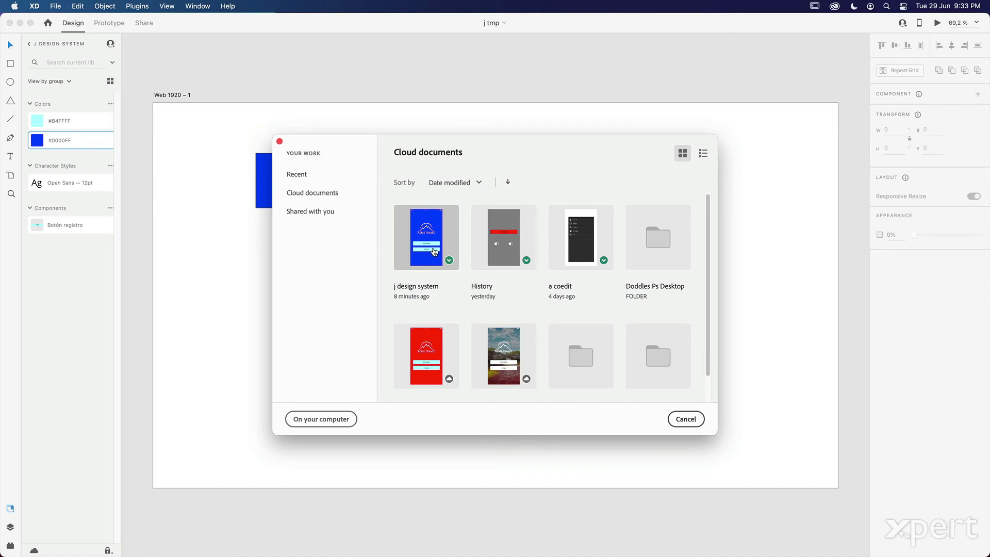
pyautogui.click(686, 419)
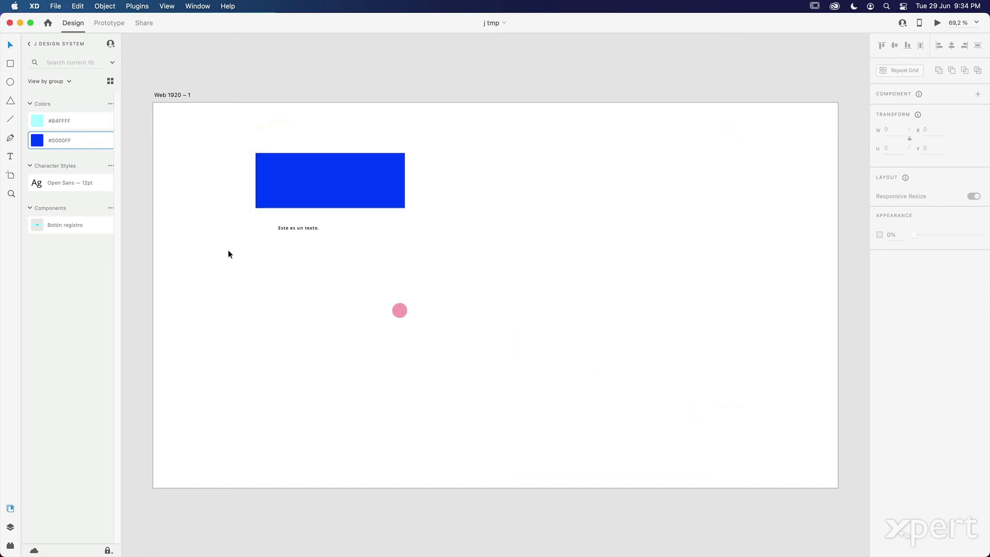
# - Open the j design system source document from the #0000FF library colour's context menu
pyautogui.rightClick(66, 142)
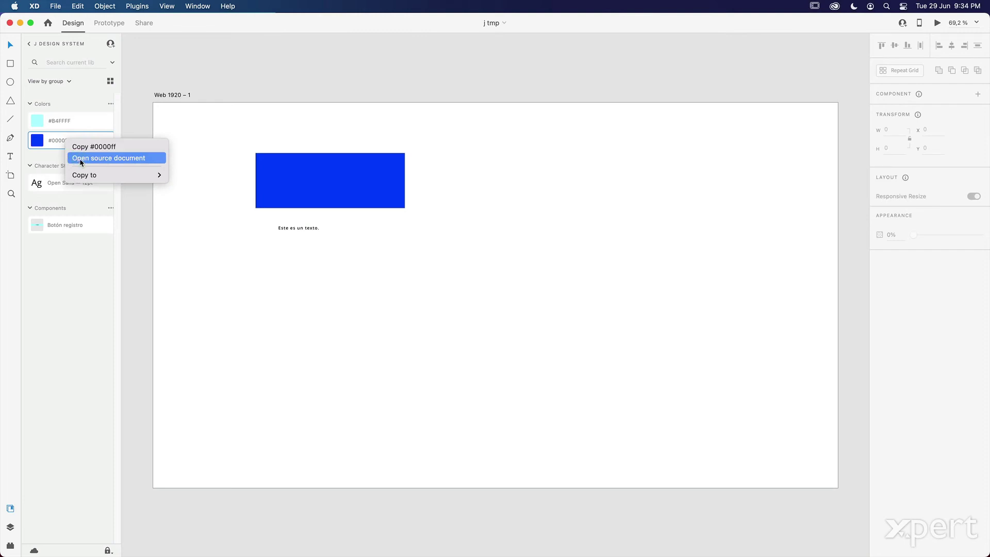
pyautogui.click(80, 161)
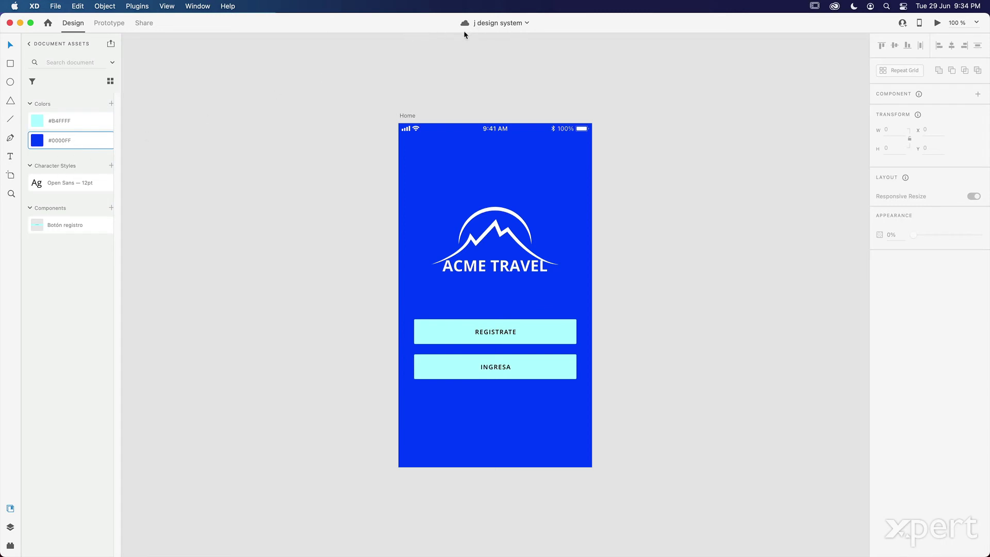
# - Edit the #0000FF colour asset to red #FF0000 so the ACME TRAVEL screen turns red
pyautogui.rightClick(81, 141)
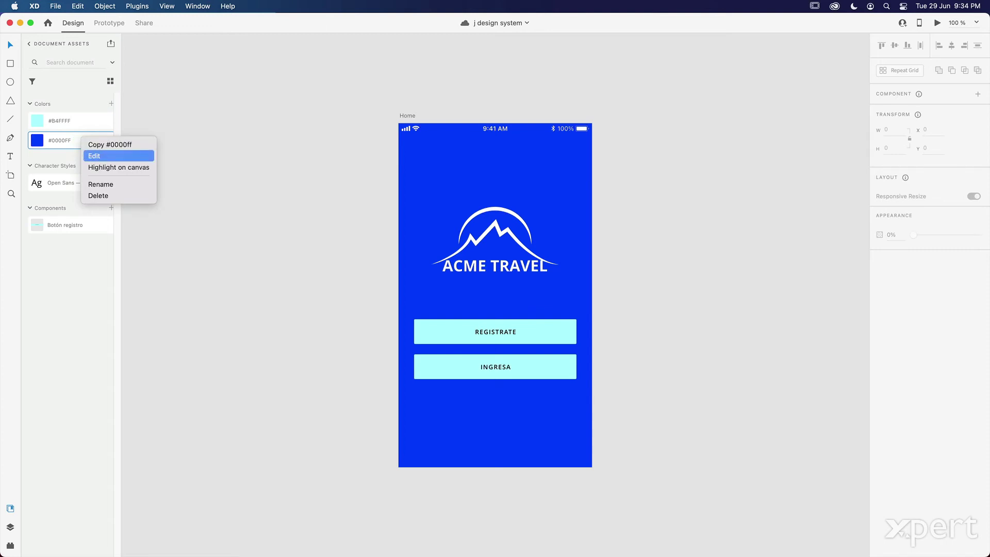
pyautogui.click(90, 157)
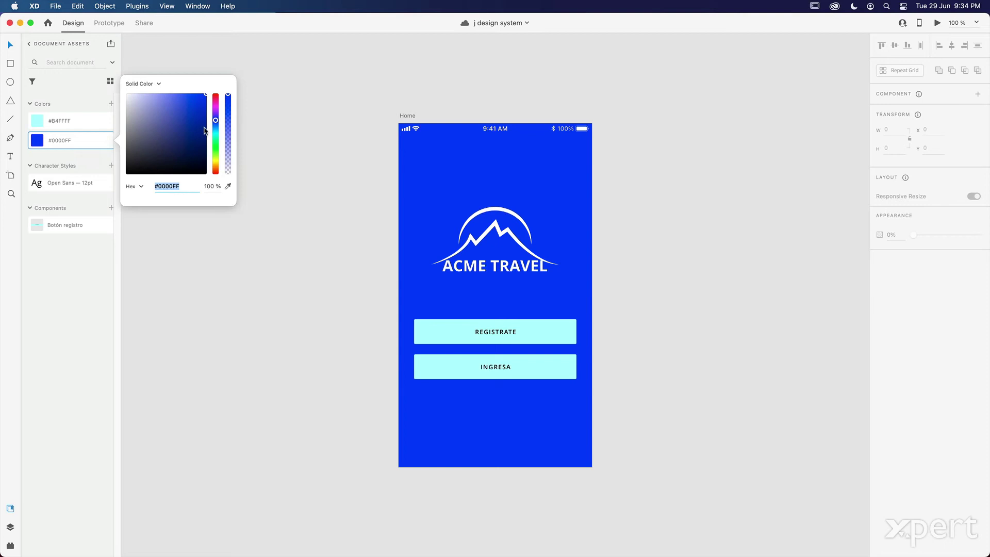
pyautogui.moveTo(216, 121); pyautogui.dragTo(215, 95)
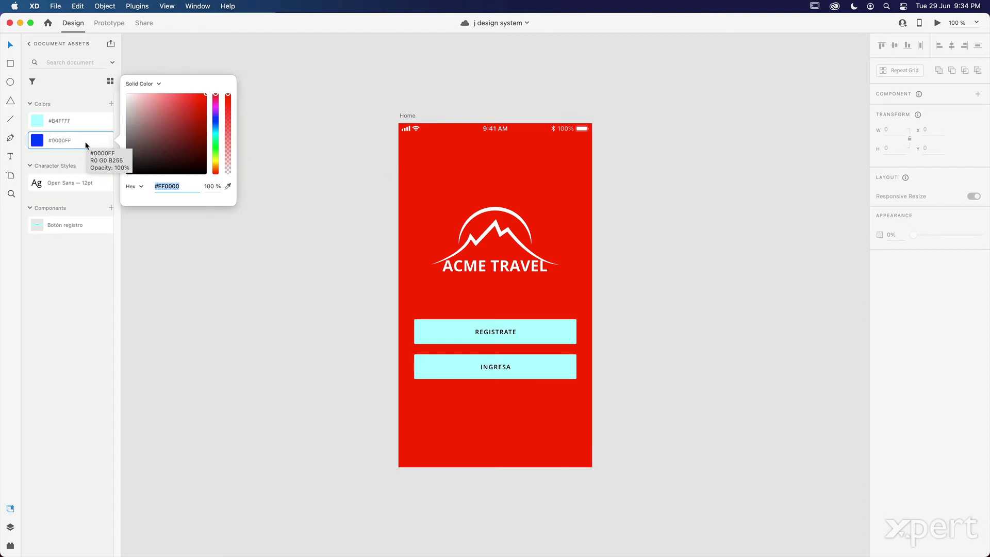
pyautogui.click(163, 62)
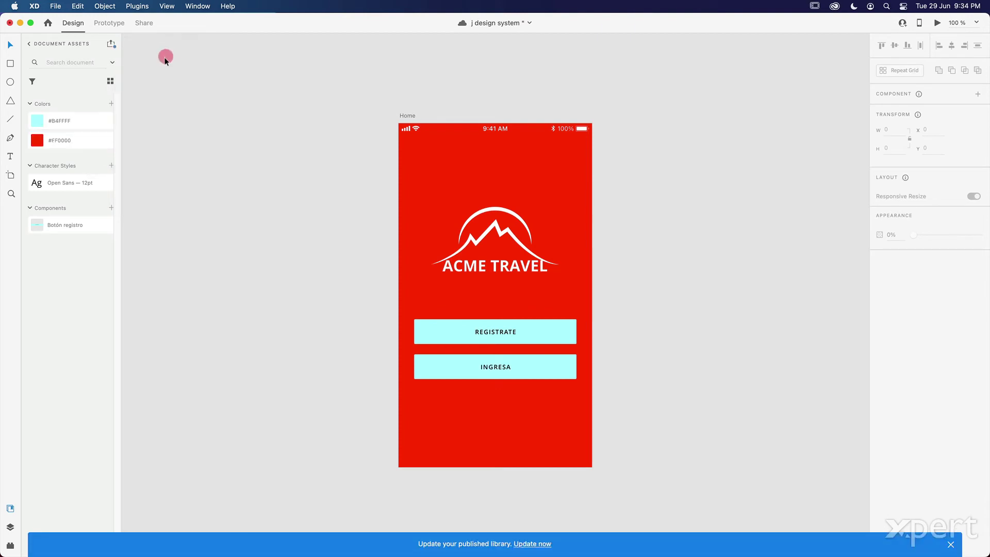
# - Change the Open Sans character style's font size from 12pt to 40pt
pyautogui.rightClick(86, 184)
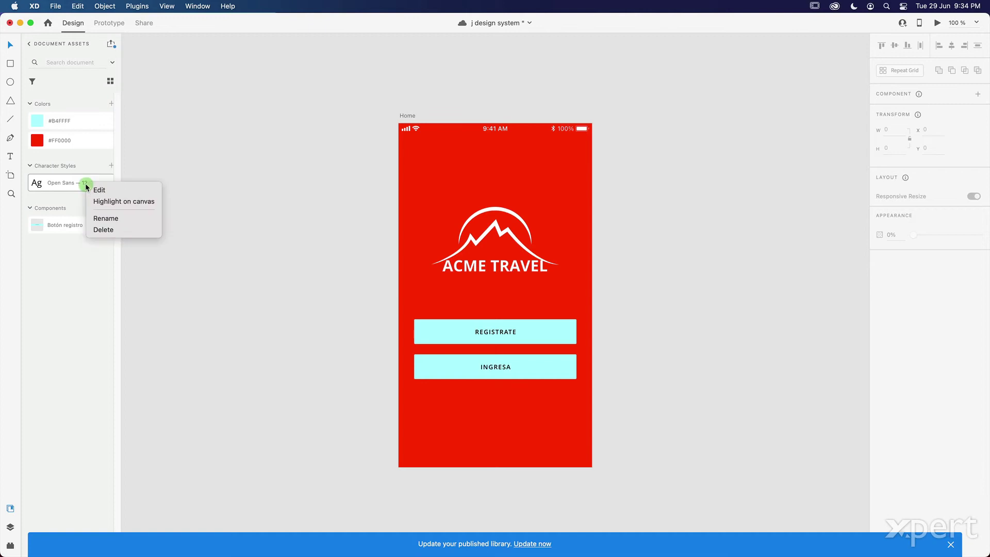
pyautogui.click(114, 193)
pyautogui.click(136, 116)
pyautogui.doubleClick(136, 116)
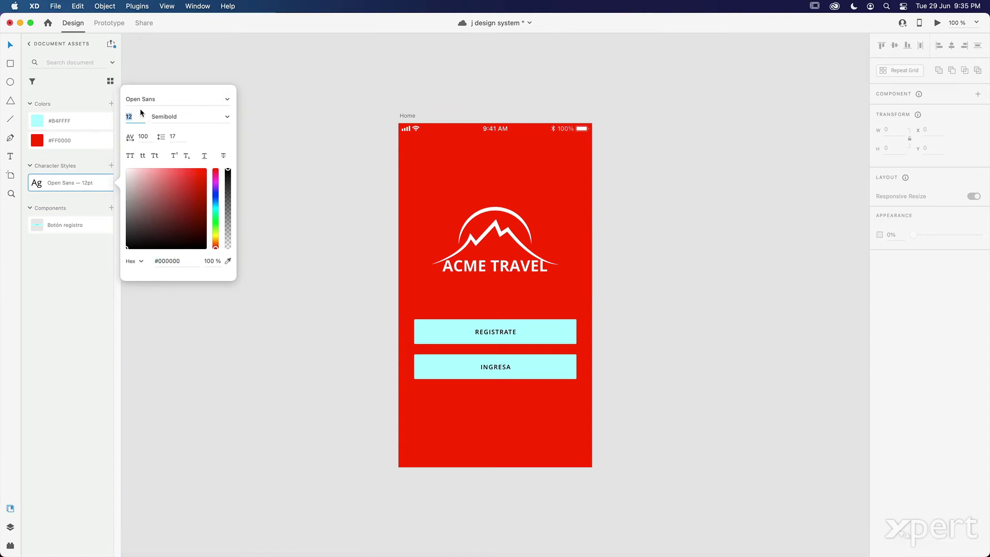
pyautogui.write('40')
pyautogui.press('Tab')
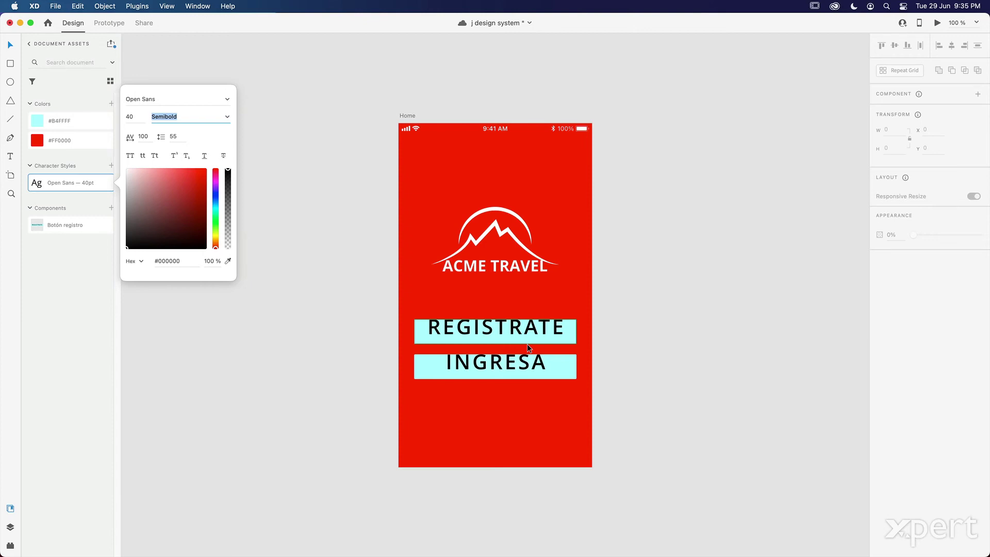
pyautogui.click(338, 98)
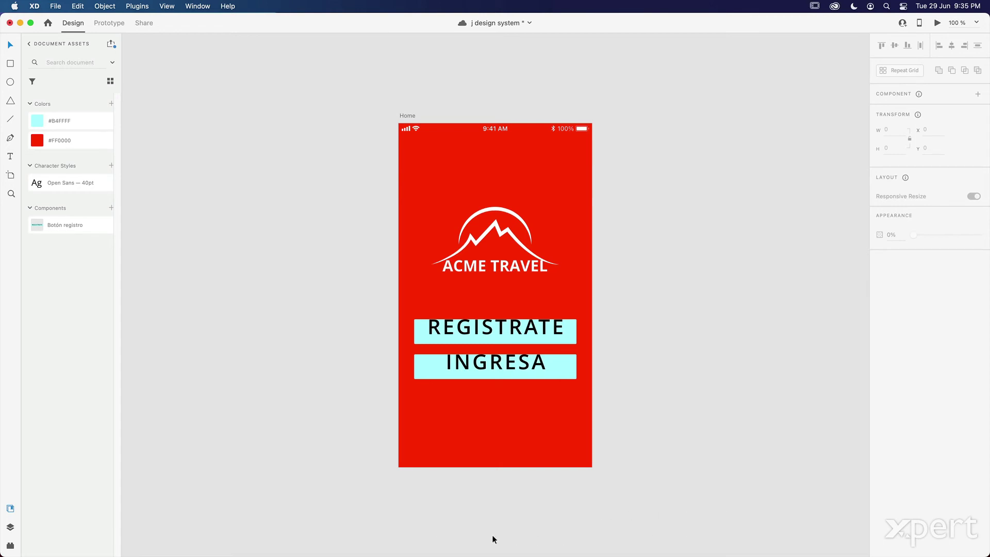
# - Save the j design system cloud document with Cmd+S
pyautogui.press('super+s')
# - Close the j design system window and deselect everything on the j tmp artboard
pyautogui.click(9, 23)
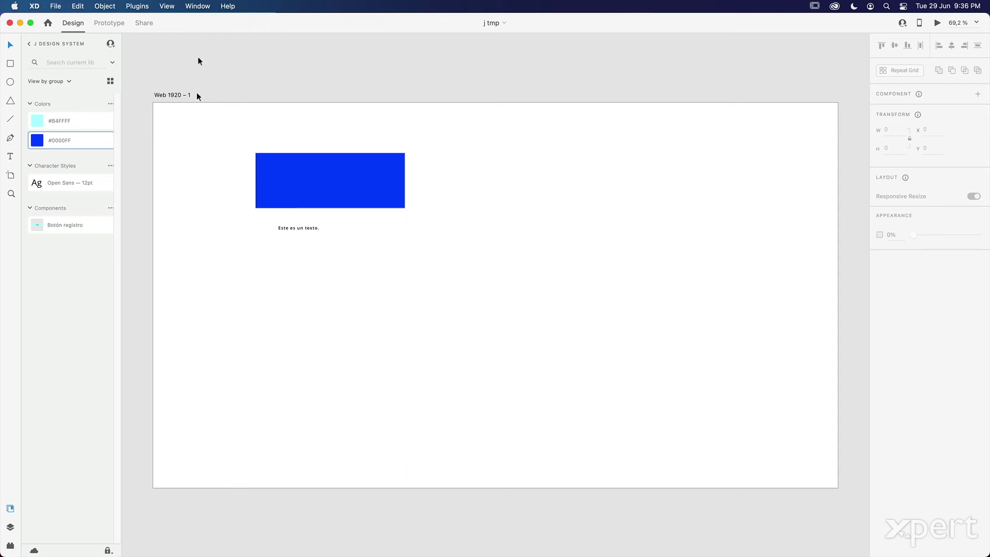
pyautogui.click(268, 107)
pyautogui.click(253, 203)
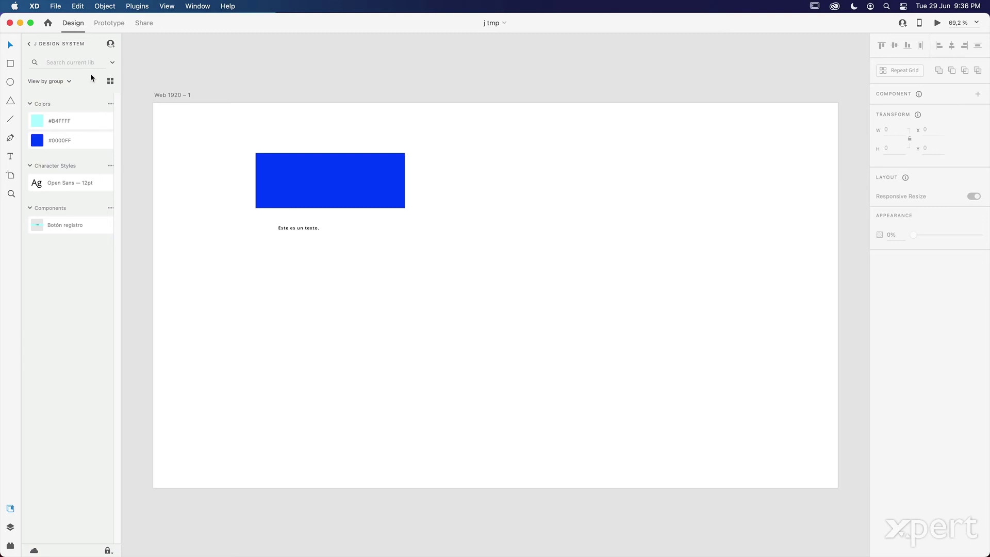
# - Open the j design system source document from the #B4FFFF library colour's options
pyautogui.rightClick(79, 119)
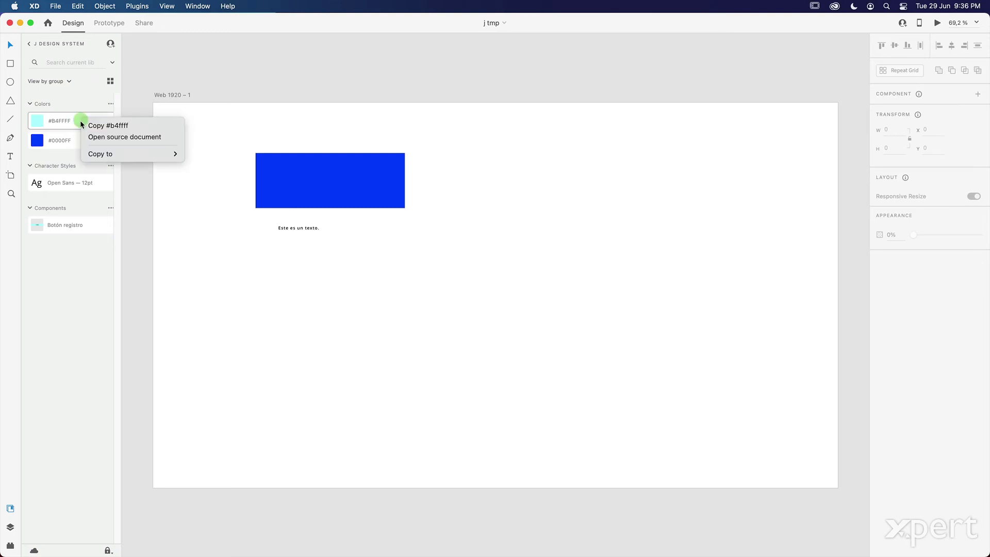
pyautogui.click(134, 138)
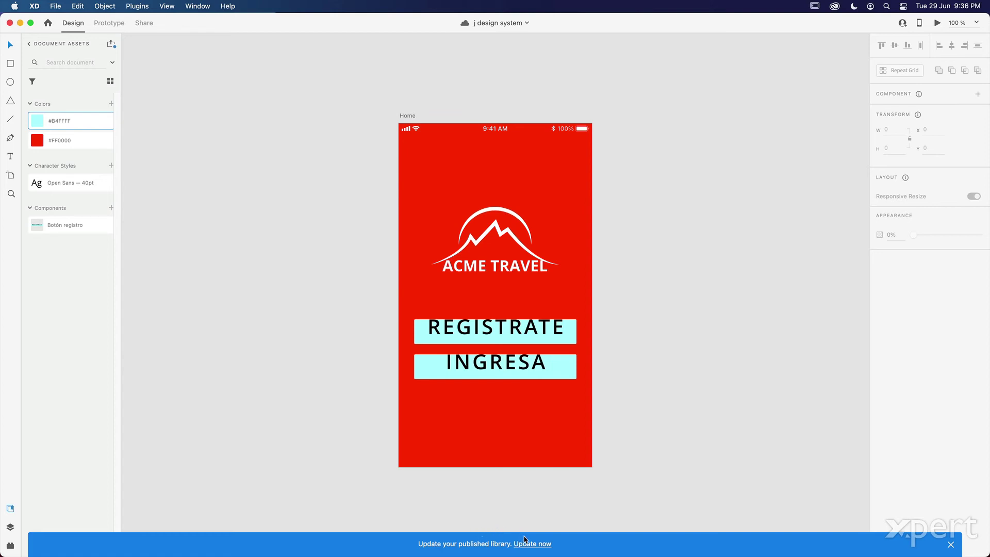
# - Dismiss the published-library update banner and bring up File > Manage Libraries
pyautogui.click(540, 548)
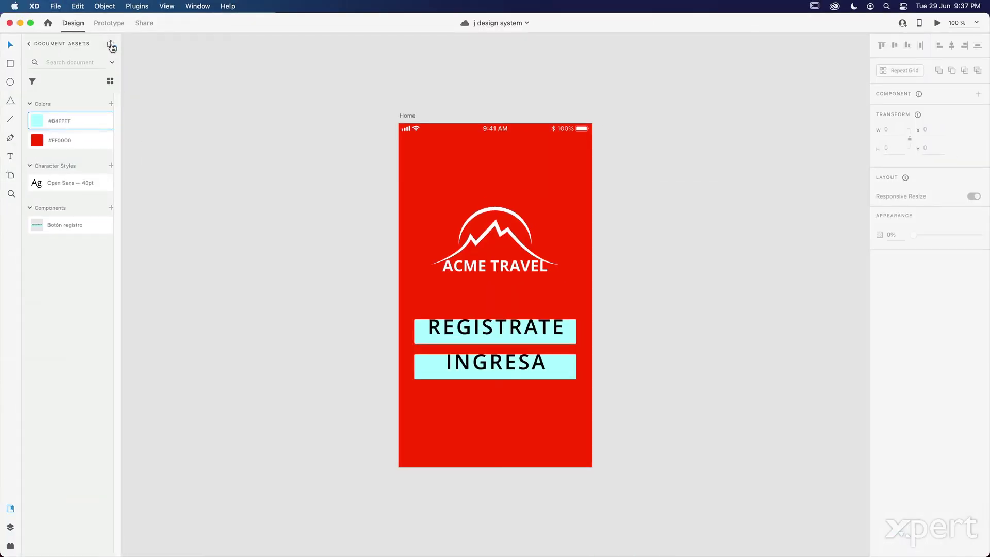
pyautogui.moveTo(110, 44)
pyautogui.click(56, 6)
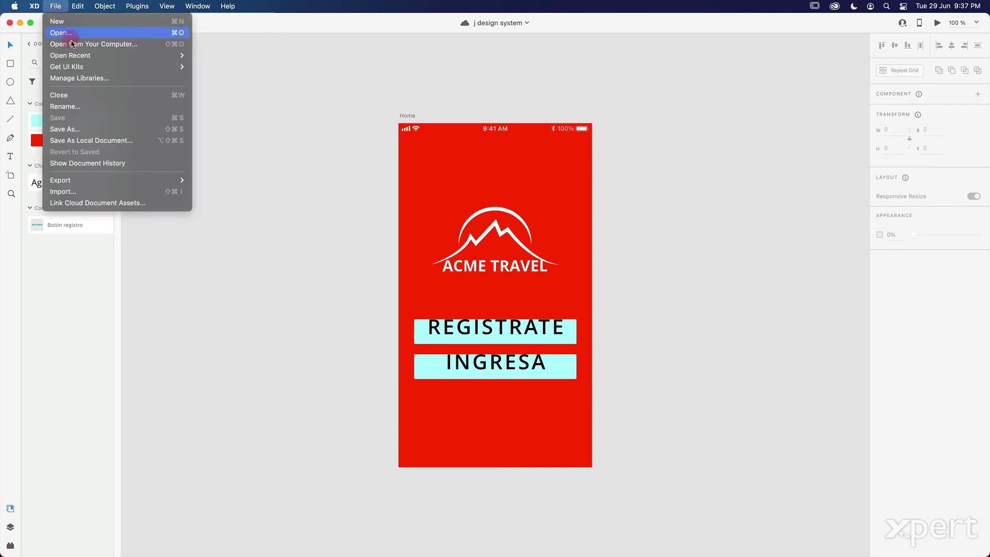
pyautogui.click(112, 80)
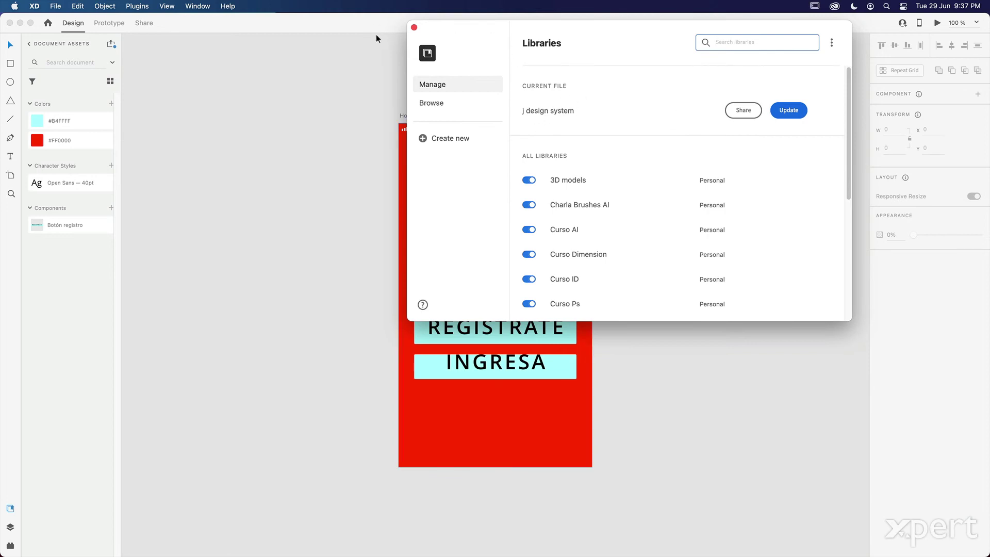
# - Publish the j design system library update until it shows Up to date, then close the dialog
pyautogui.moveTo(561, 121)
pyautogui.click(414, 27)
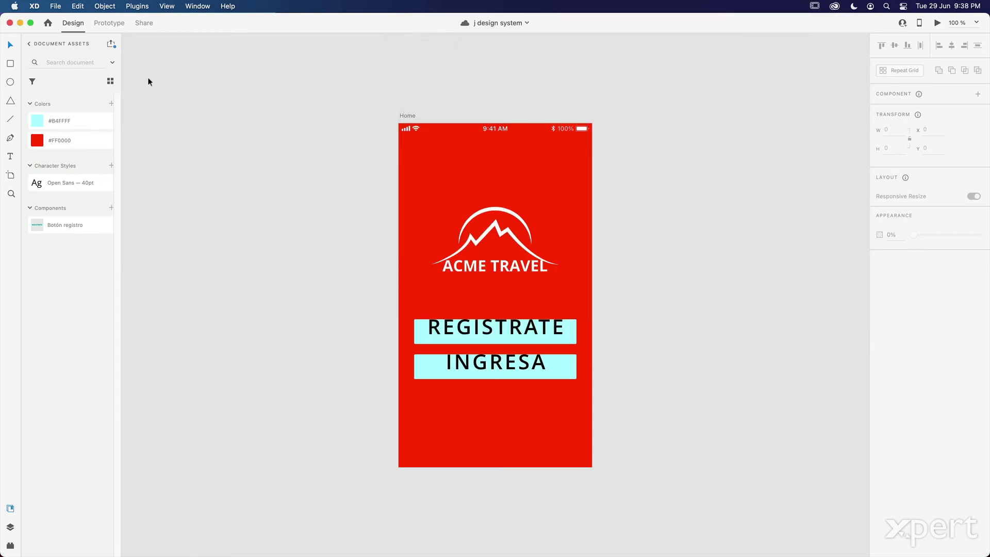
pyautogui.click(112, 44)
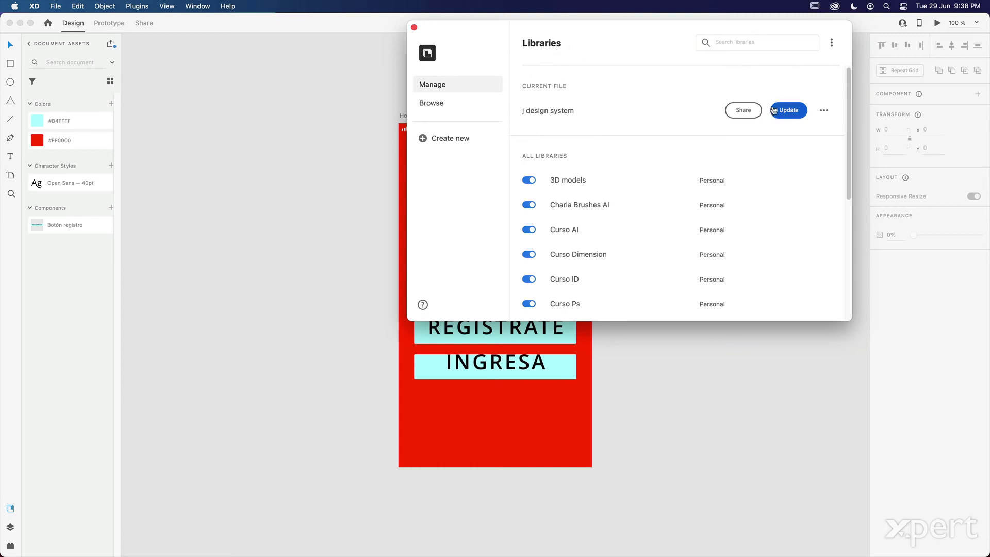
pyautogui.click(797, 109)
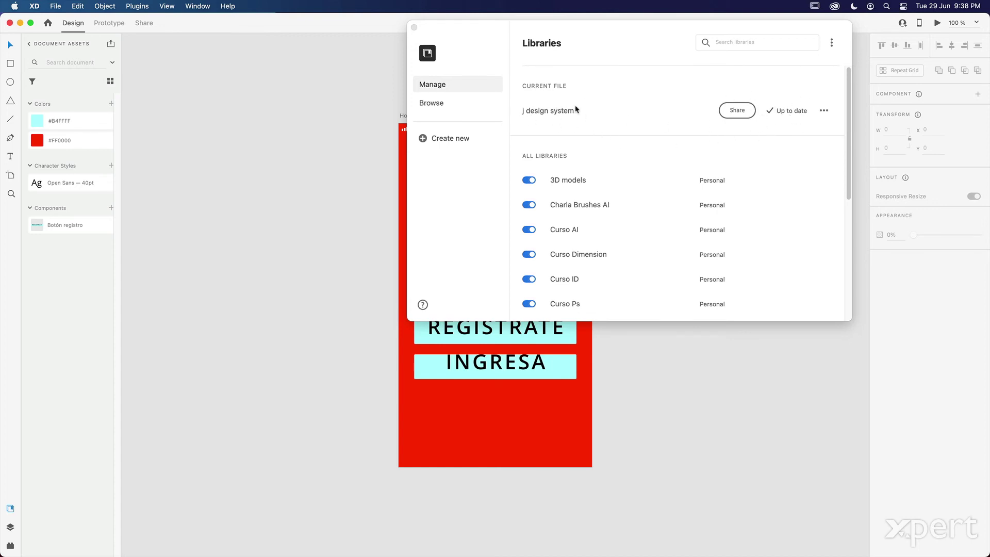
pyautogui.click(413, 28)
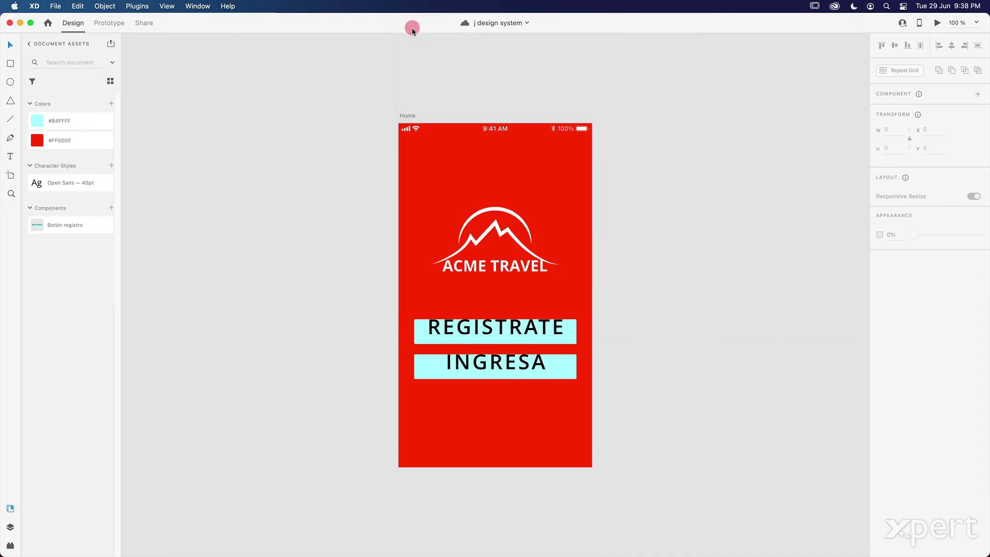
pyautogui.click(10, 24)
# - Close the j design system window and return to the full libraries list in j tmp
pyautogui.click(281, 63)
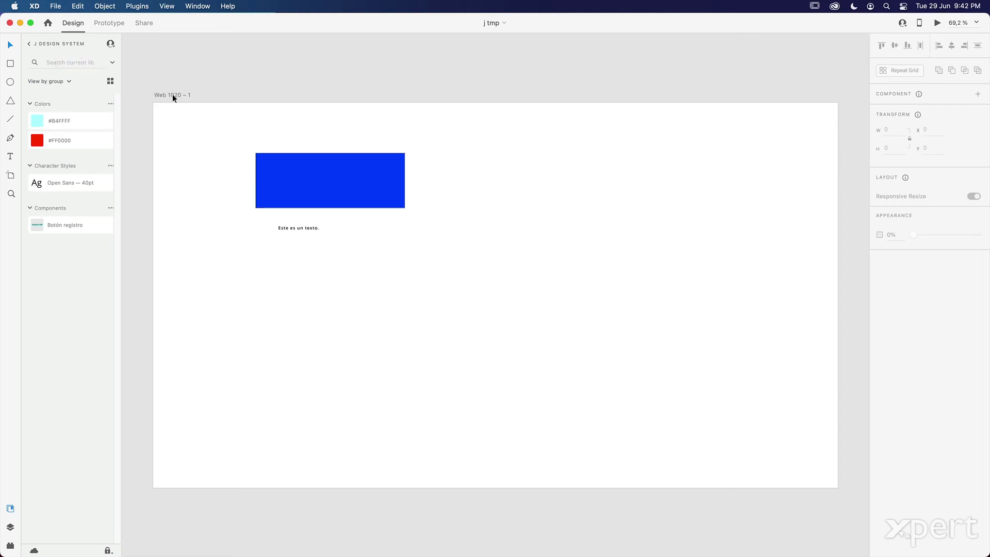
pyautogui.click(29, 44)
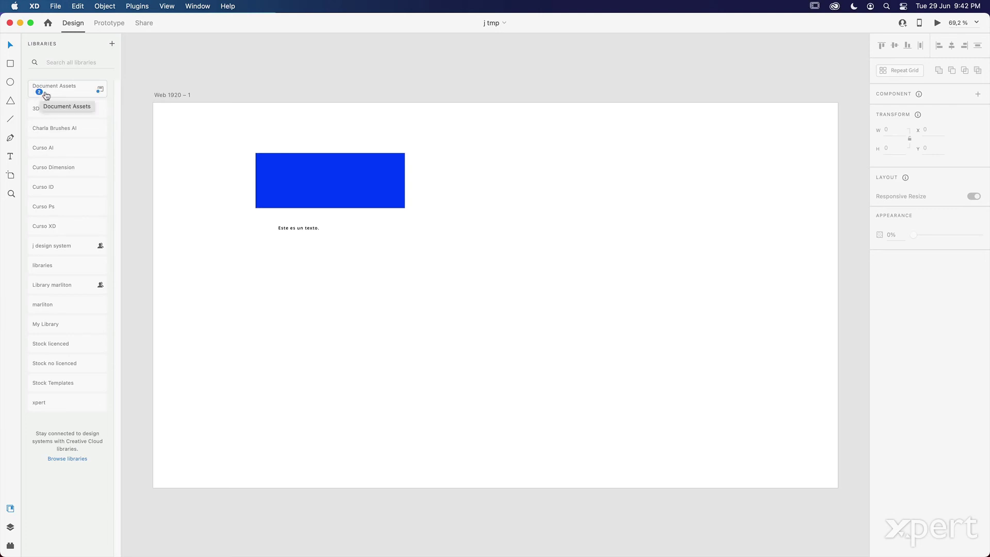
# - Browse into the j design system library and back, ending on j tmp's Document Assets with 2 updates pending
pyautogui.click(73, 92)
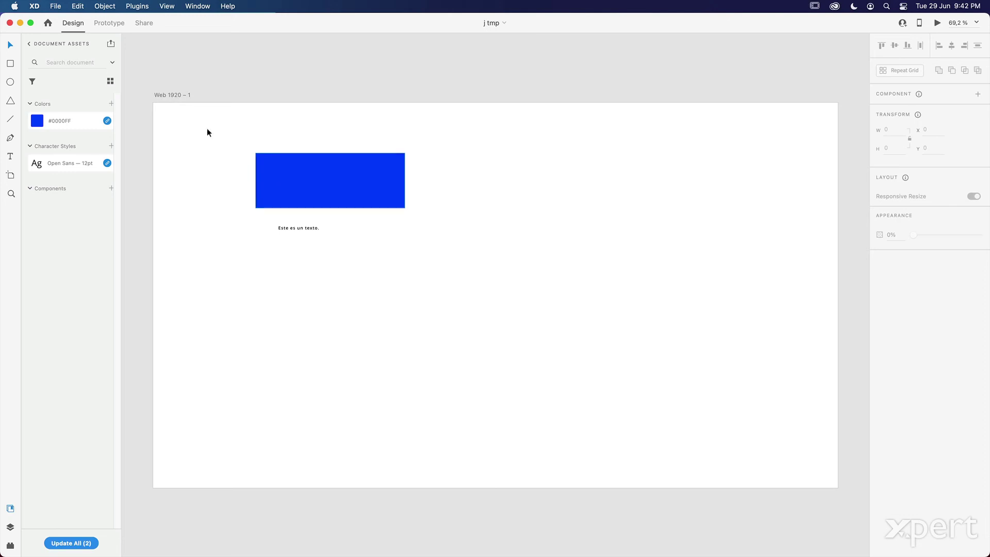
pyautogui.click(27, 46)
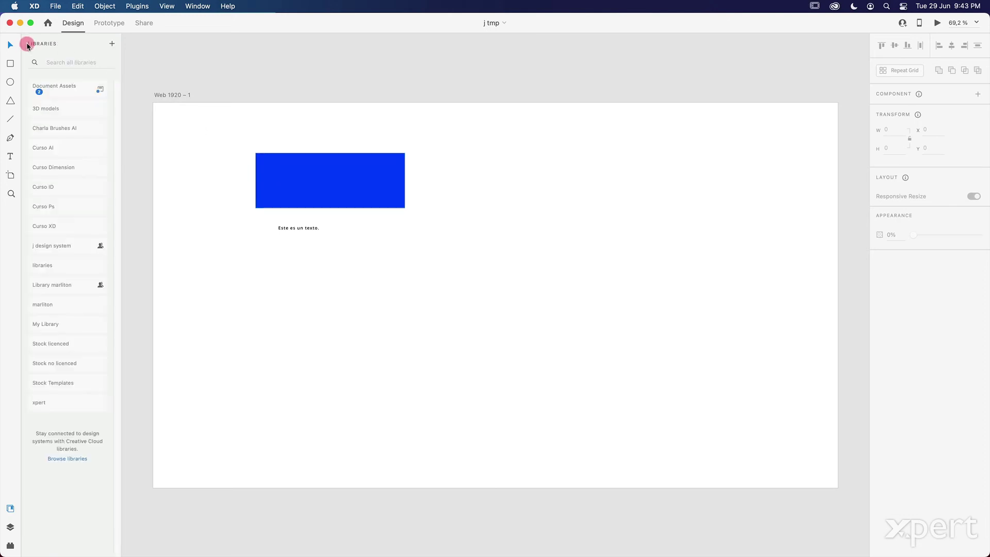
pyautogui.click(61, 251)
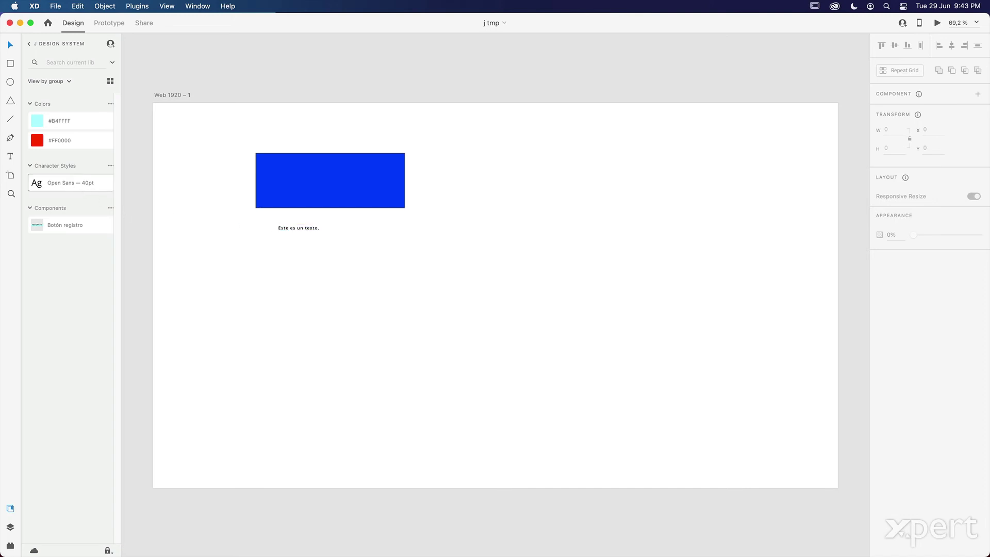
pyautogui.click(29, 44)
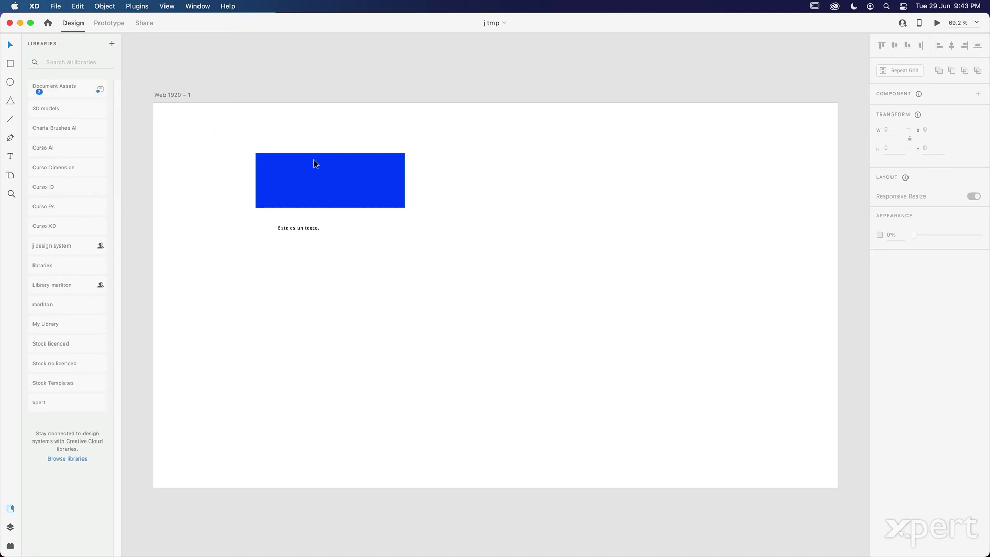
pyautogui.click(64, 246)
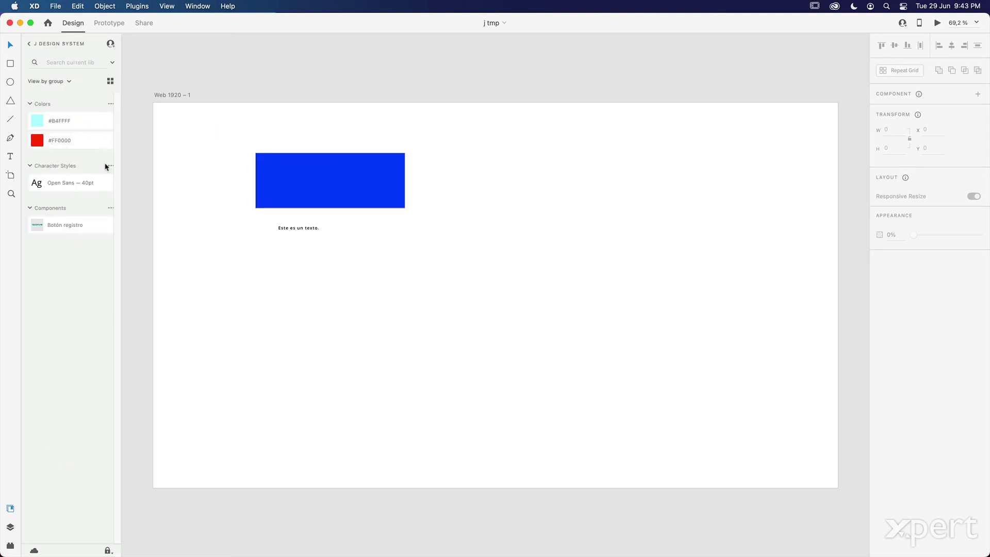
pyautogui.click(29, 44)
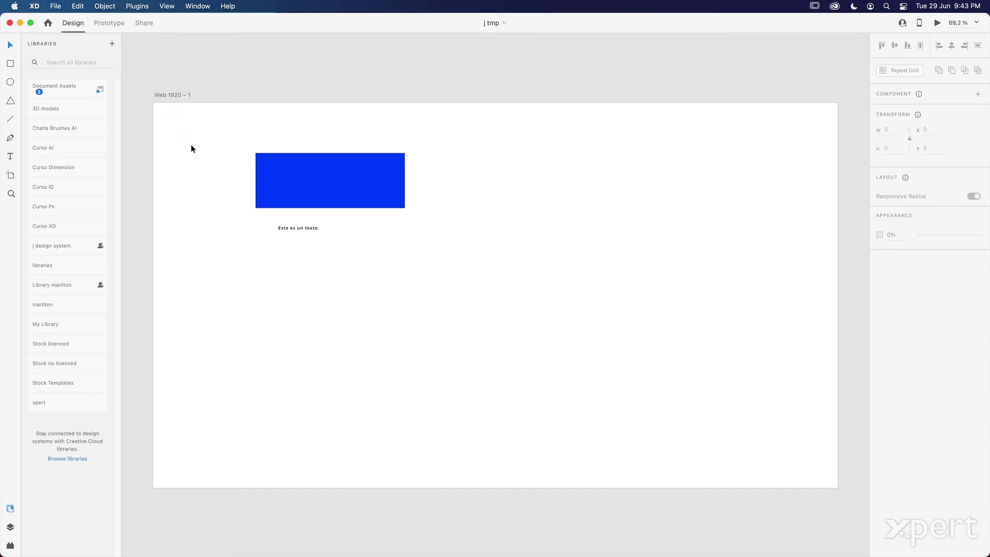
pyautogui.click(70, 87)
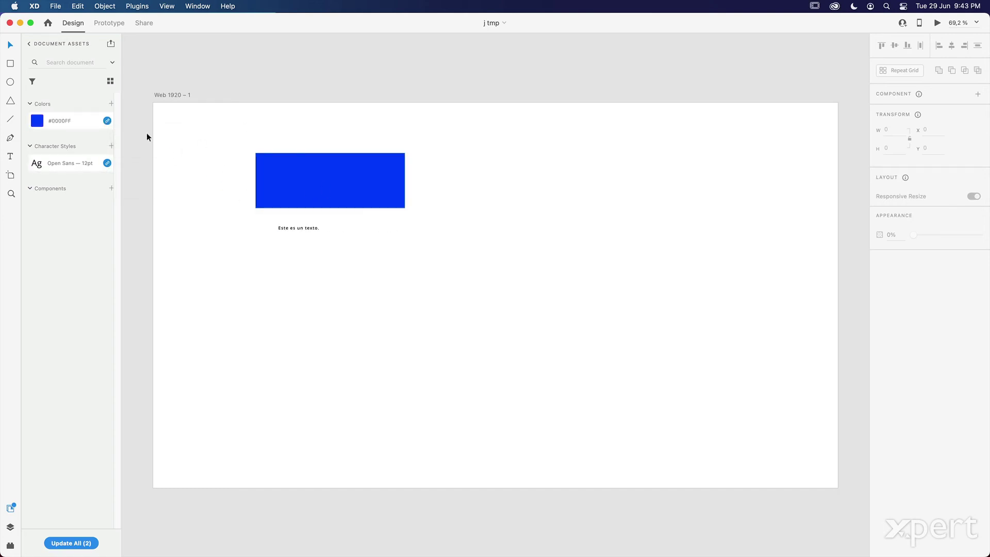
pyautogui.click(109, 122)
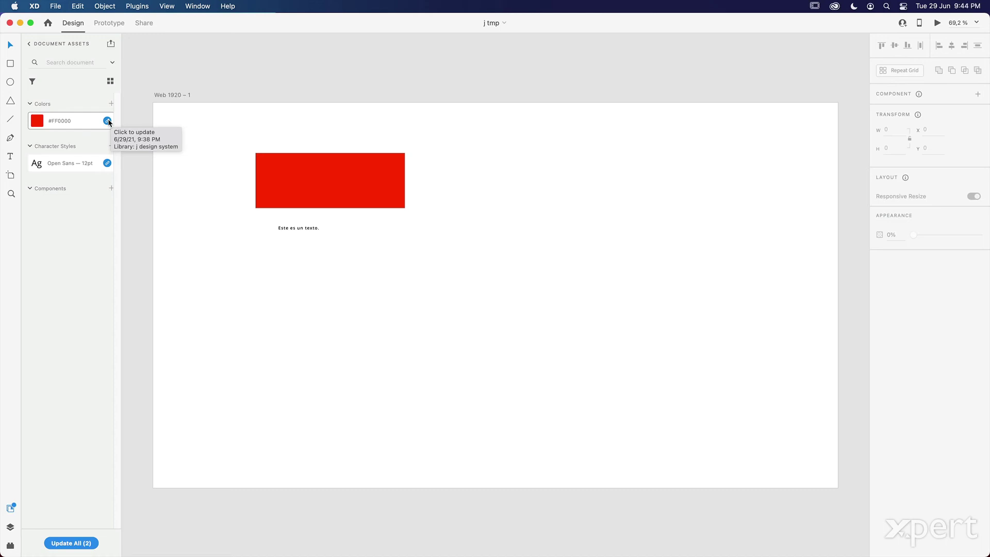
pyautogui.click(108, 122)
pyautogui.click(106, 163)
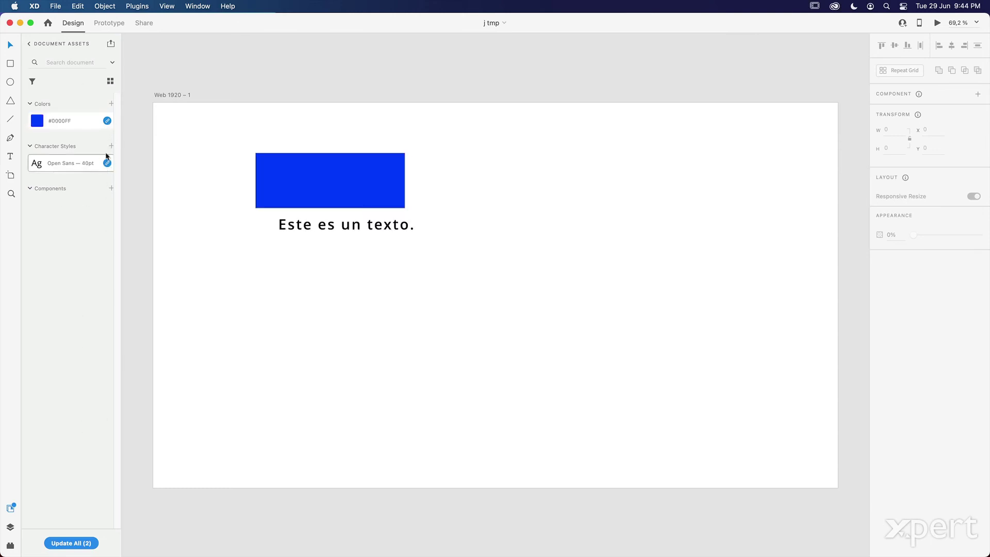
# - Apply both pending library updates at once with Update All (2)
pyautogui.click(85, 544)
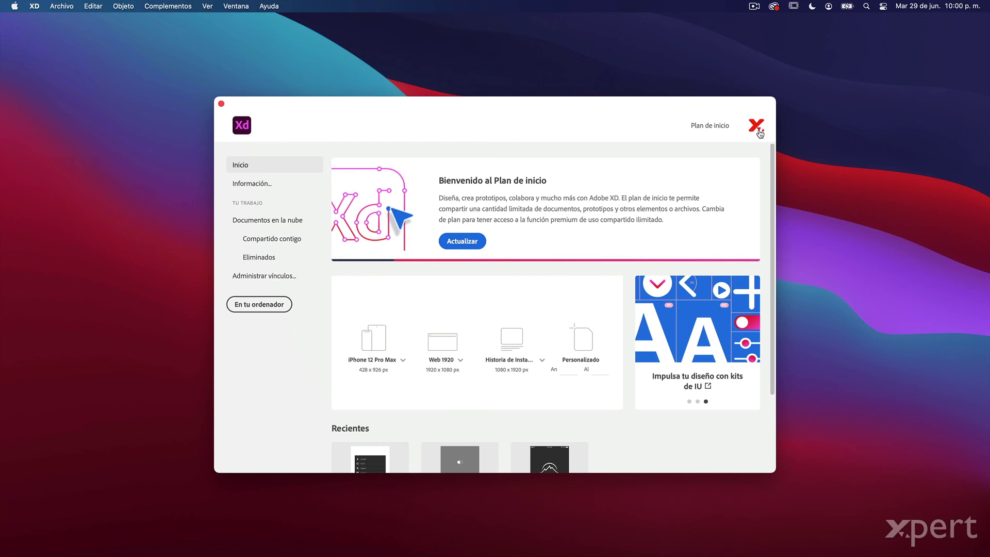
# - Switch from XD to Chrome to show the Gmail library invitation email
pyautogui.press('super+Tab')
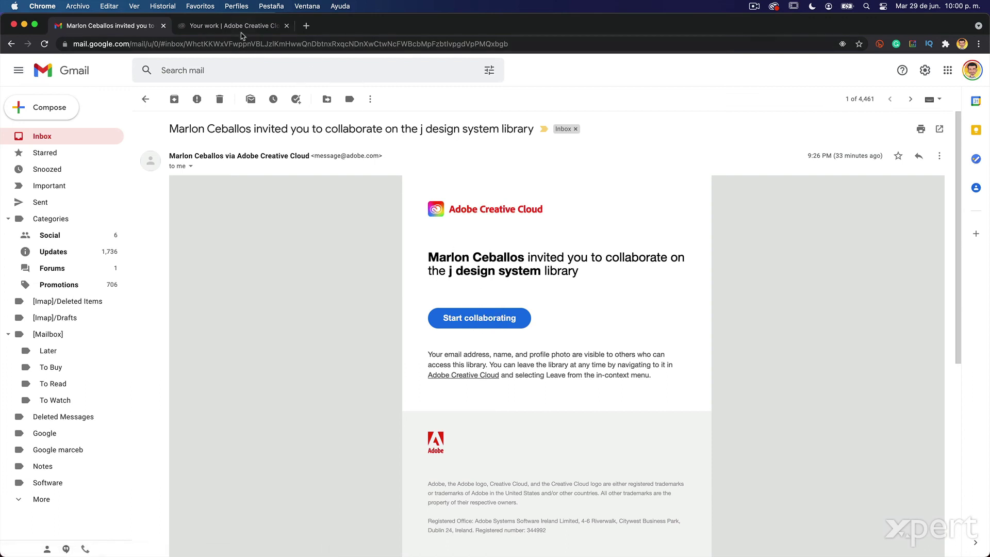
# - Find the pending j design system invitation in Creative Cloud web notifications, then launch the desktop app
pyautogui.click(241, 27)
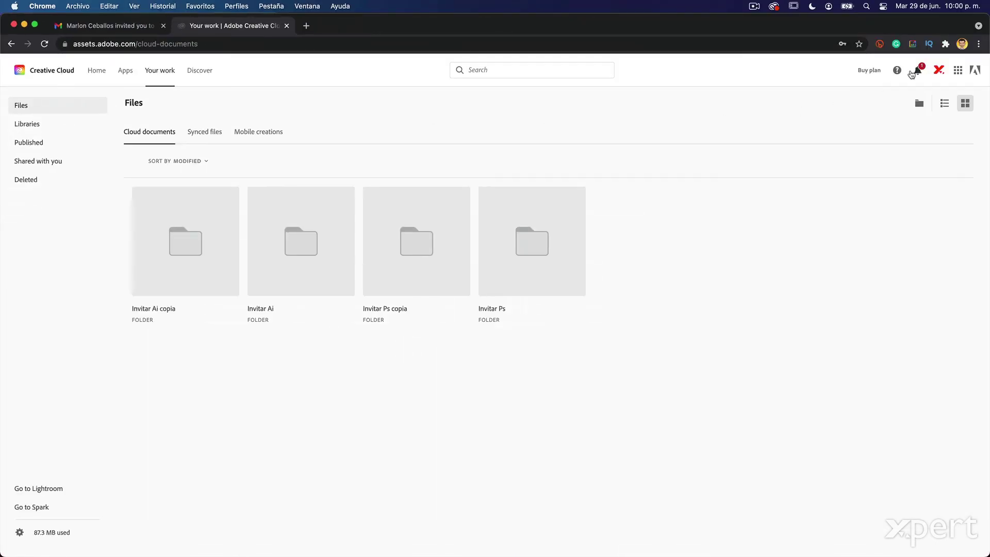
pyautogui.click(920, 71)
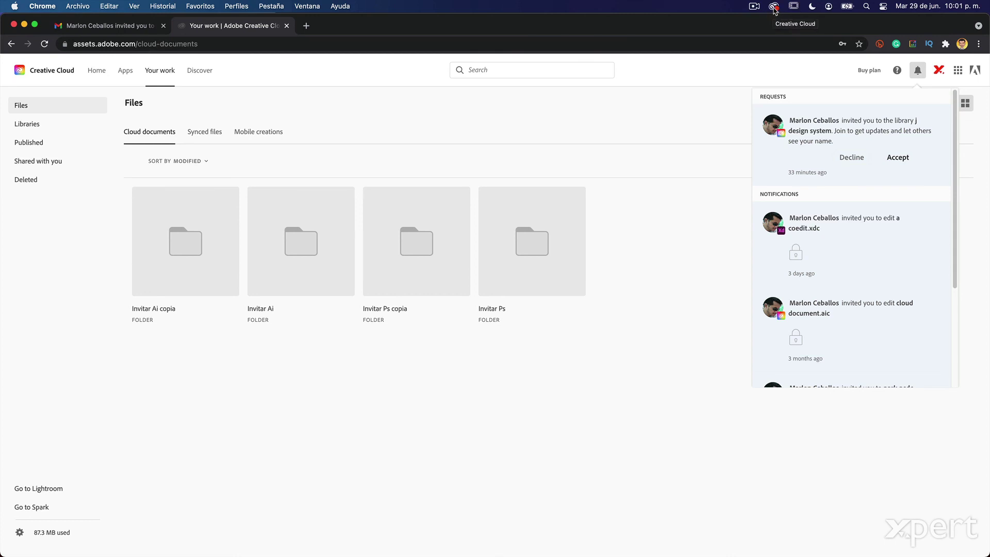
pyautogui.click(774, 8)
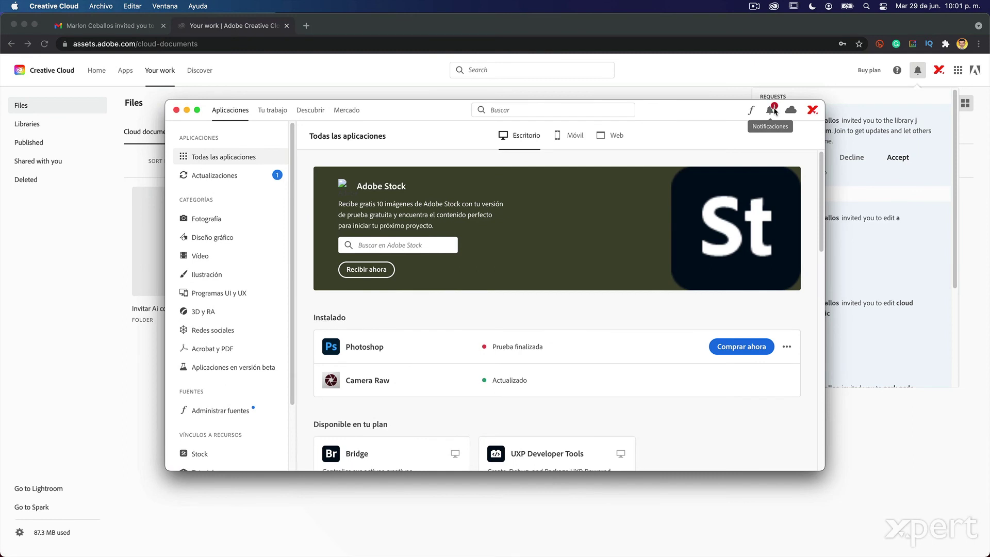
# - Review the j design system library request in Creative Cloud desktop's Notificaciones, then close the window
pyautogui.click(774, 111)
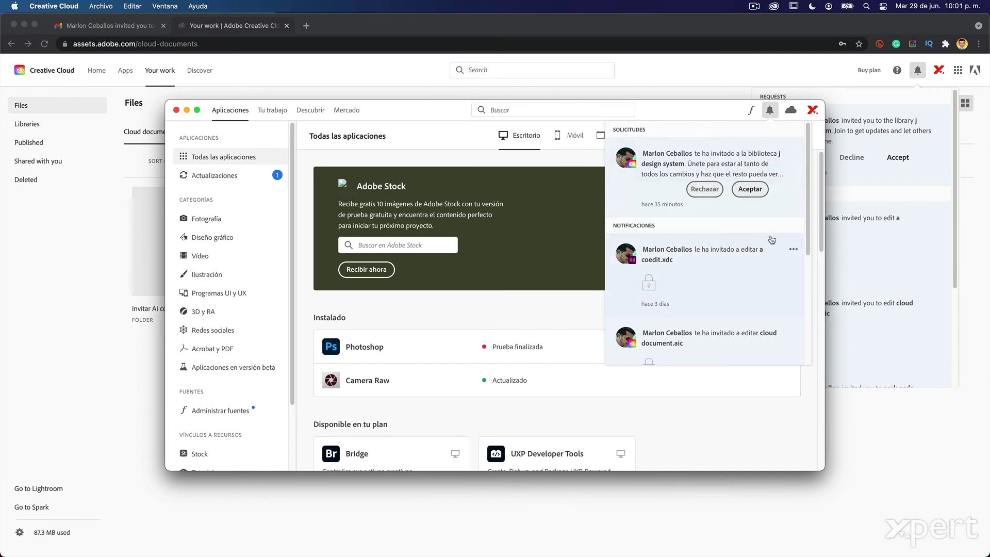
pyautogui.click(175, 109)
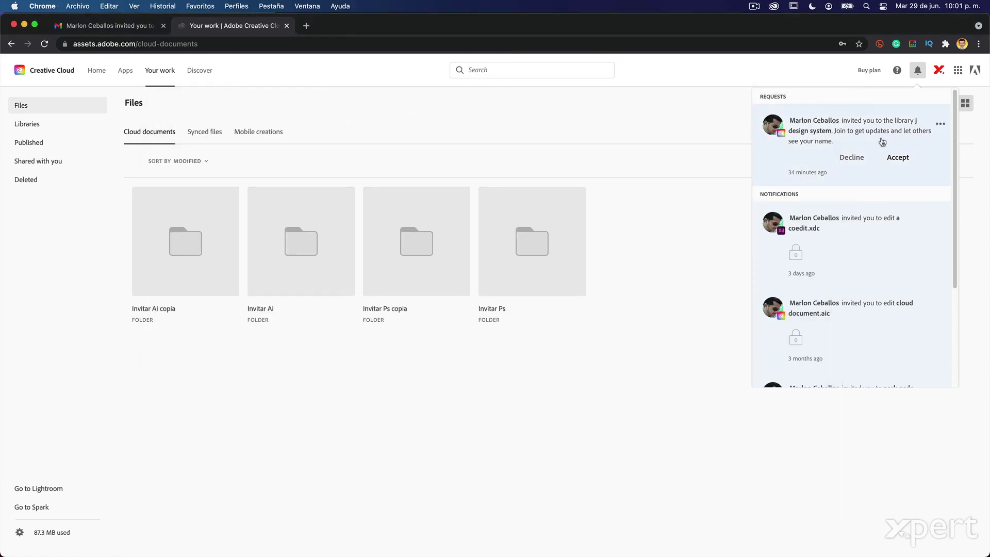
# - Follow the Start collaborating link in the Gmail invitation email for the j design system library
pyautogui.click(116, 25)
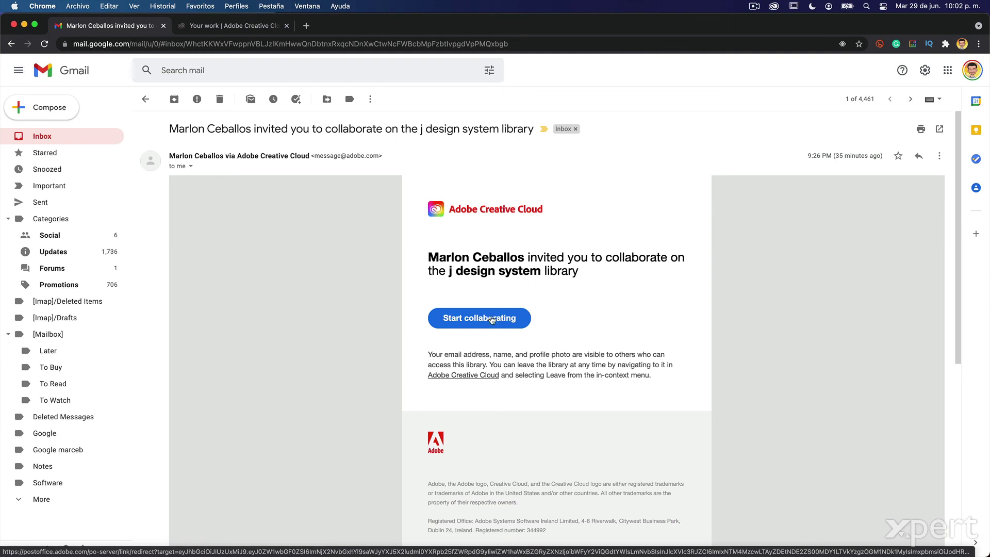
pyautogui.click(492, 319)
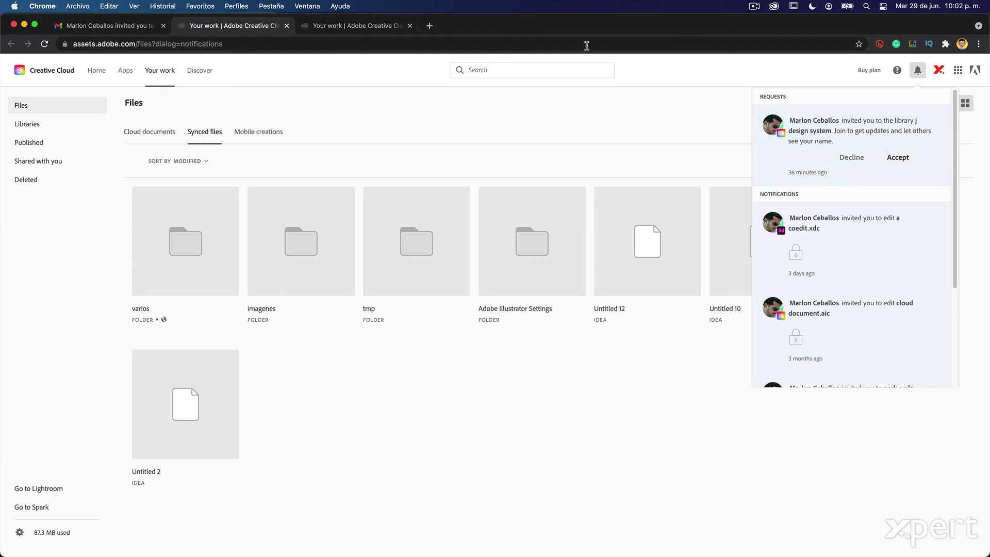
# - Accept the j design system library invitation in Creative Cloud desktop, then return to Chrome
pyautogui.click(773, 7)
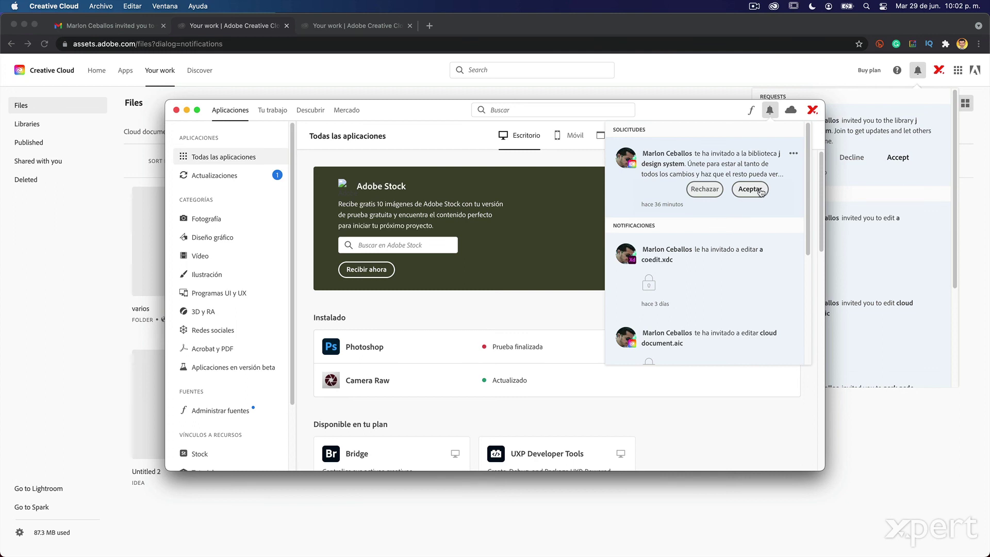
pyautogui.click(760, 190)
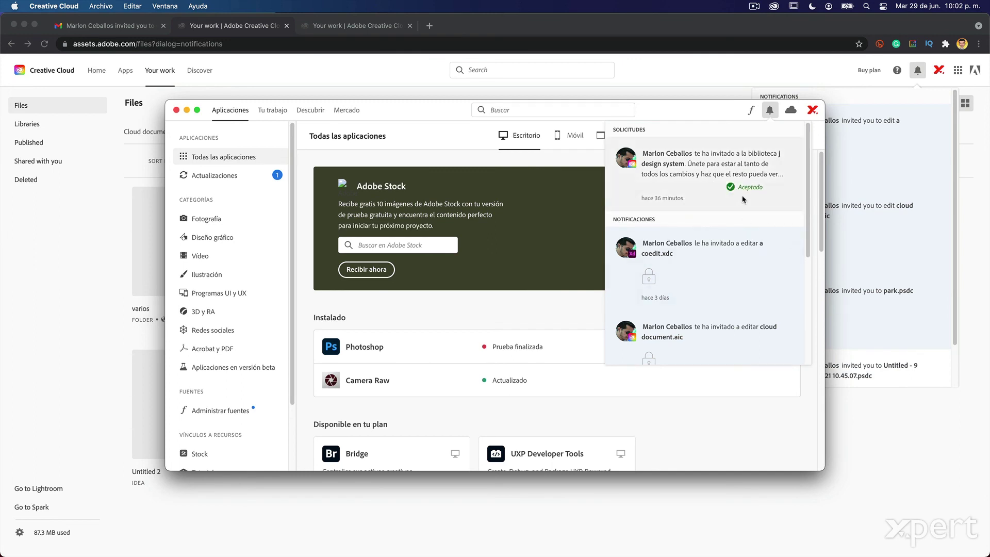
pyautogui.click(182, 75)
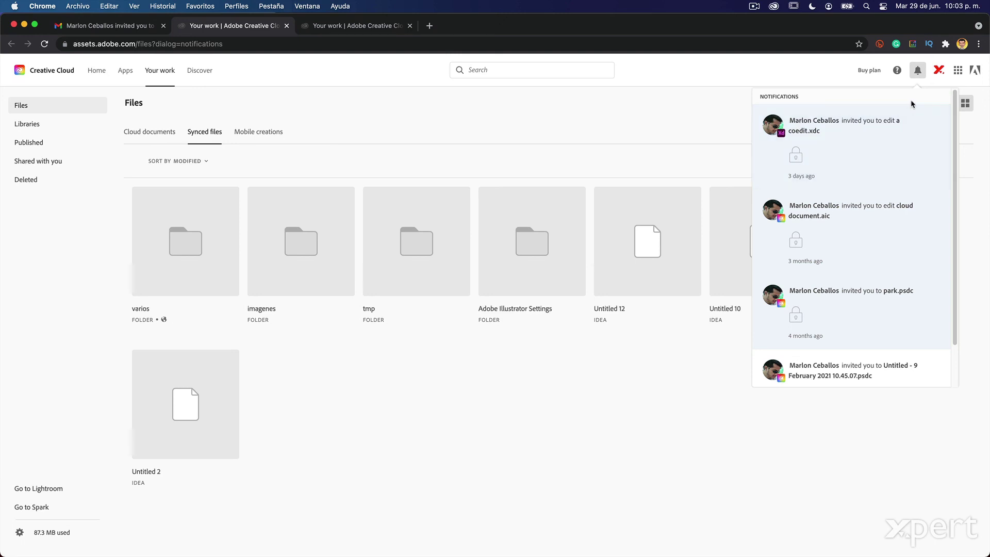
# - Confirm j design system appears under Shared with you, then minimize Chrome
pyautogui.moveTo(909, 111)
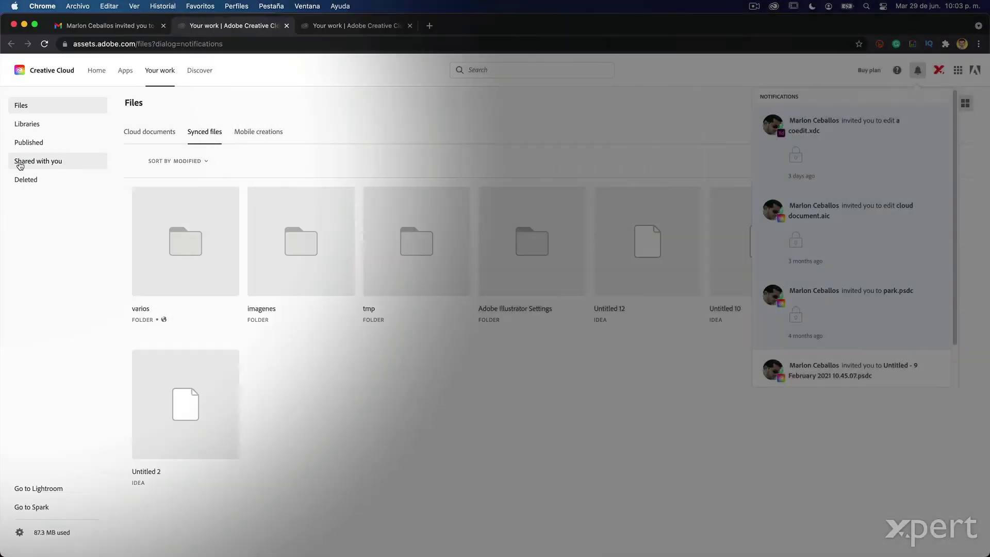
pyautogui.click(19, 165)
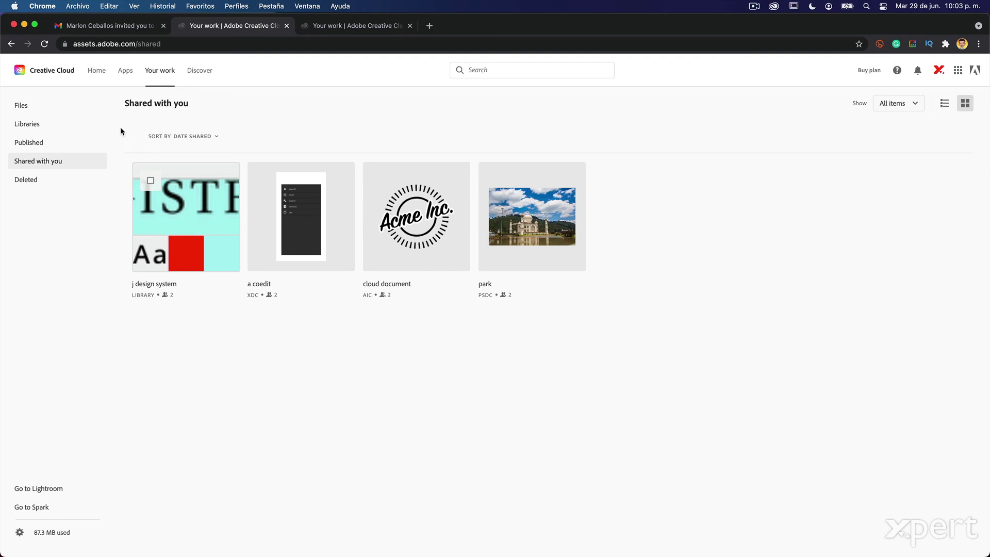
pyautogui.click(24, 25)
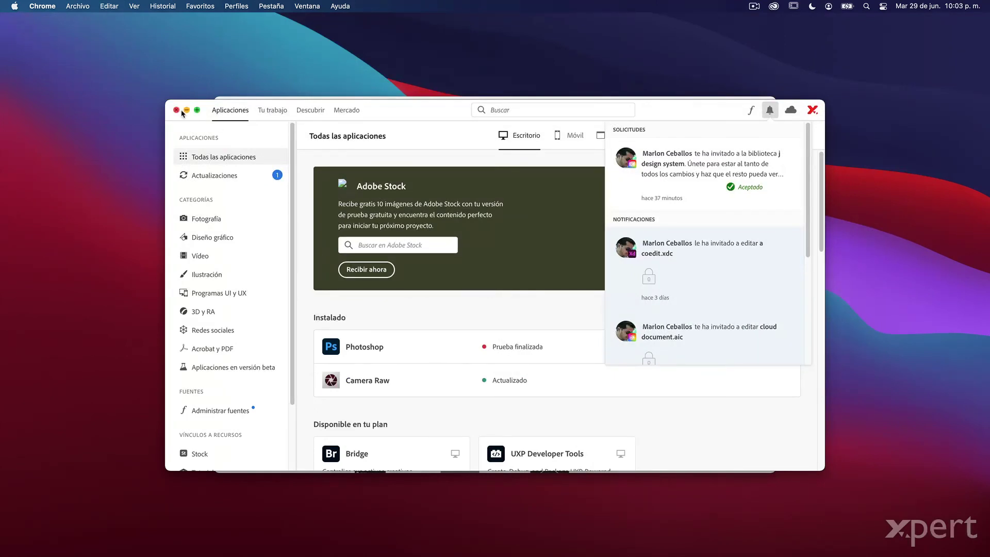
# - Close Creative Cloud, check XD's Compartido contigo documents, and start a new Web 1920 document
pyautogui.click(176, 110)
pyautogui.click(338, 120)
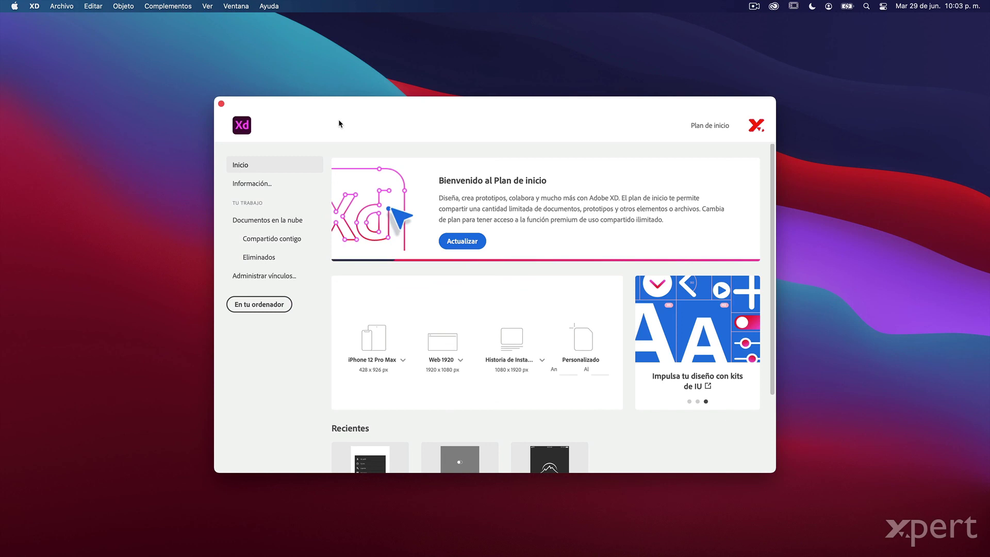
pyautogui.click(477, 139)
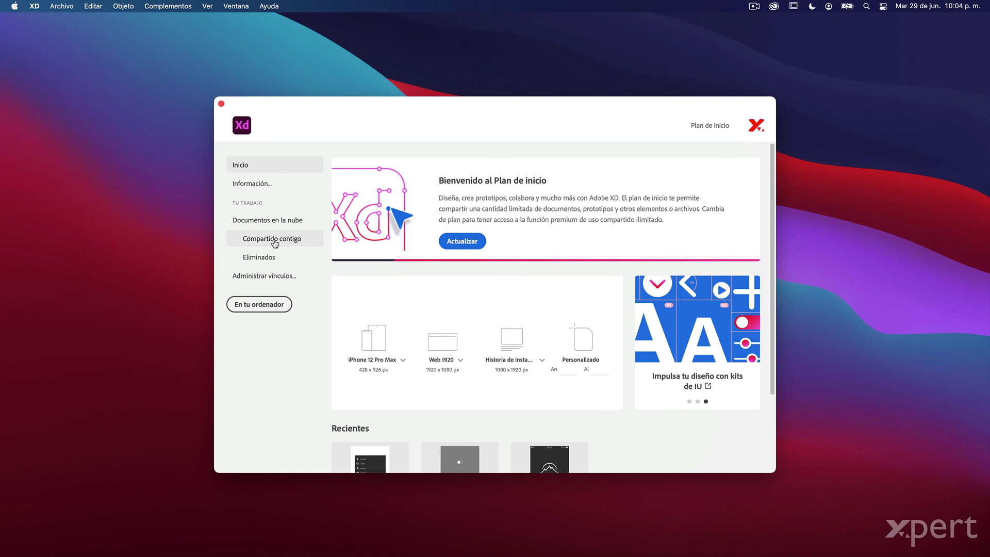
pyautogui.click(275, 243)
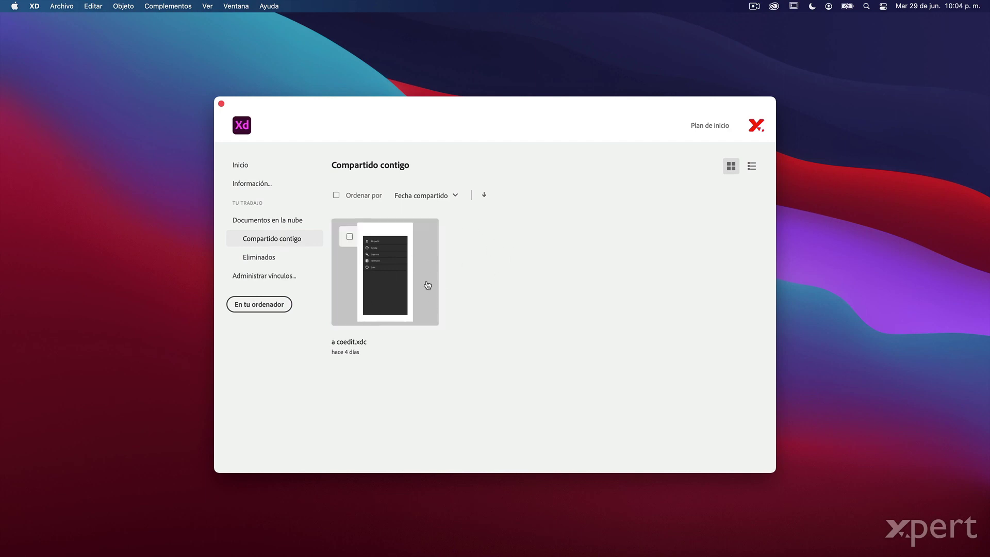
pyautogui.click(245, 165)
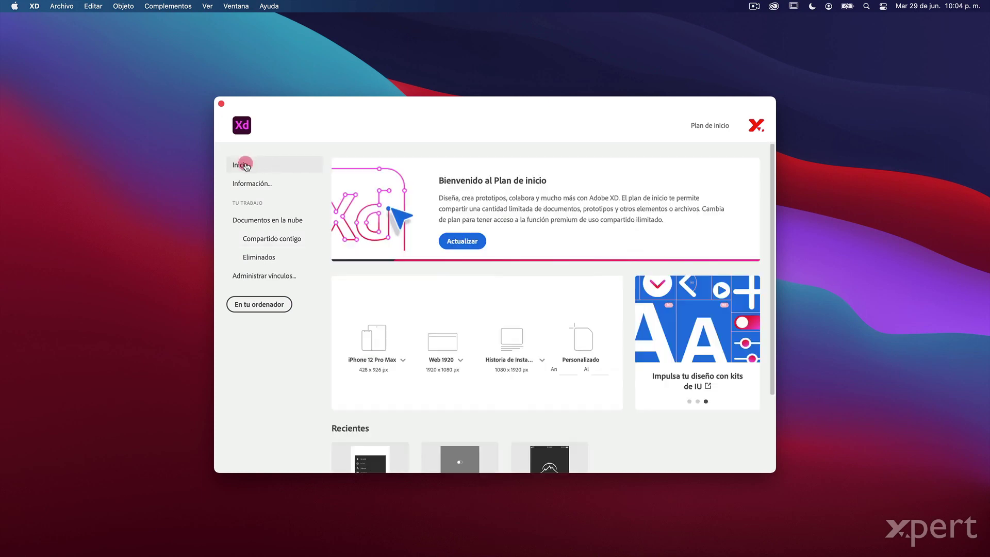
pyautogui.click(445, 343)
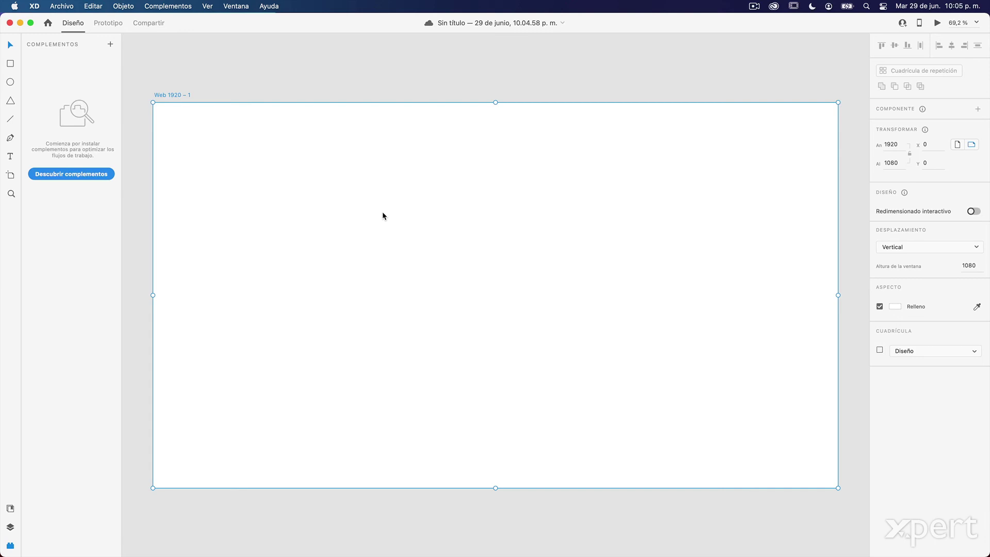
# - Show the new document's empty Activos de documento panel with Shift+Cmd+Y
pyautogui.press('super+shift+y')
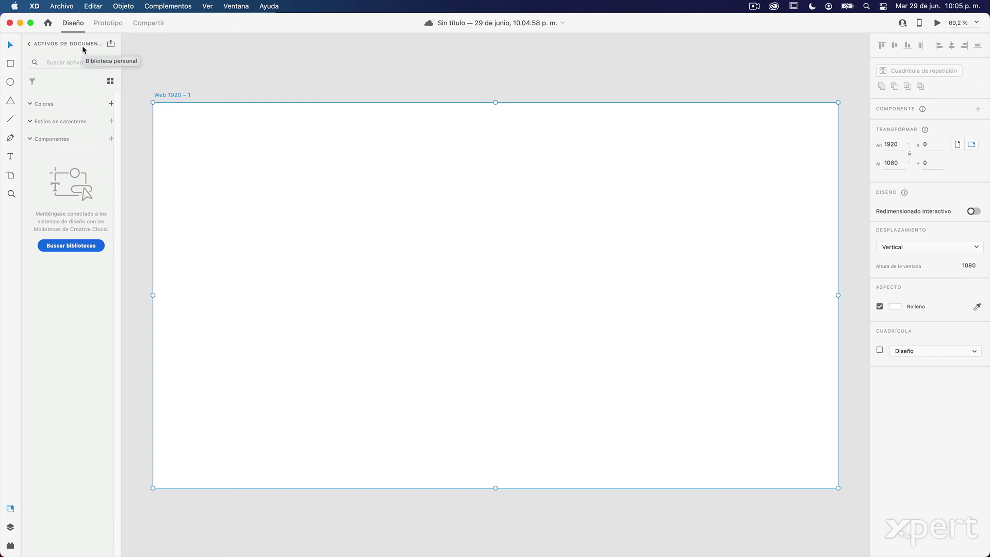
# - Go back to Bibliotecas and open j design system to view #B4FFFF, #FF0000, Open Sans 40pt and Botón registro
pyautogui.click(28, 44)
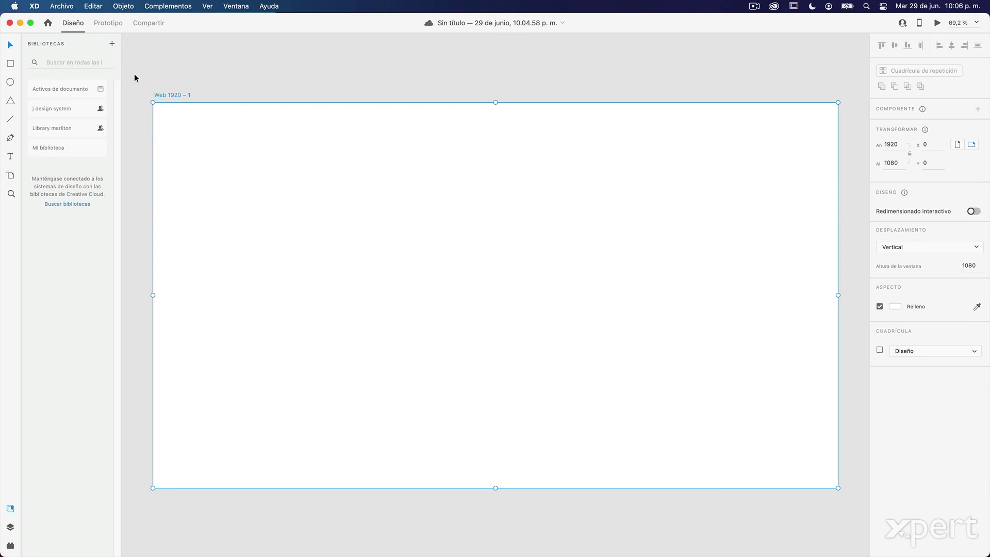
pyautogui.click(62, 114)
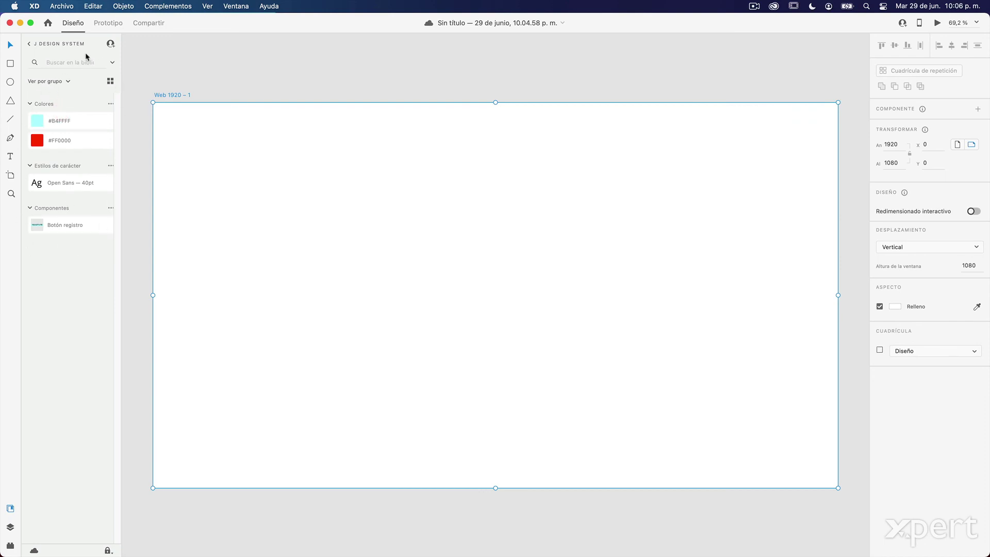
# - Draw a rectangle near the artboard's top-left and fill it with the library's #FF0000 red
pyautogui.click(10, 64)
pyautogui.moveTo(200, 134); pyautogui.dragTo(400, 220)
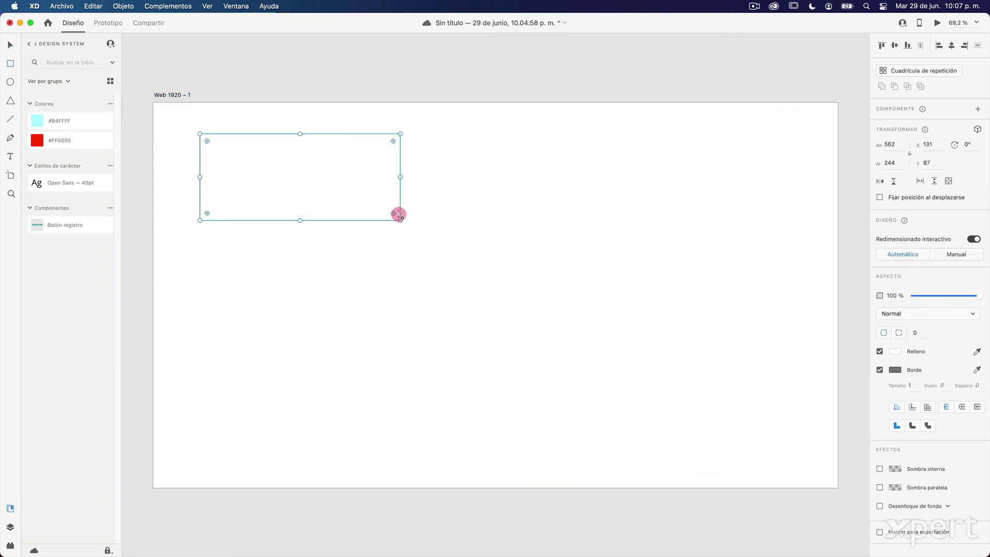
pyautogui.click(72, 146)
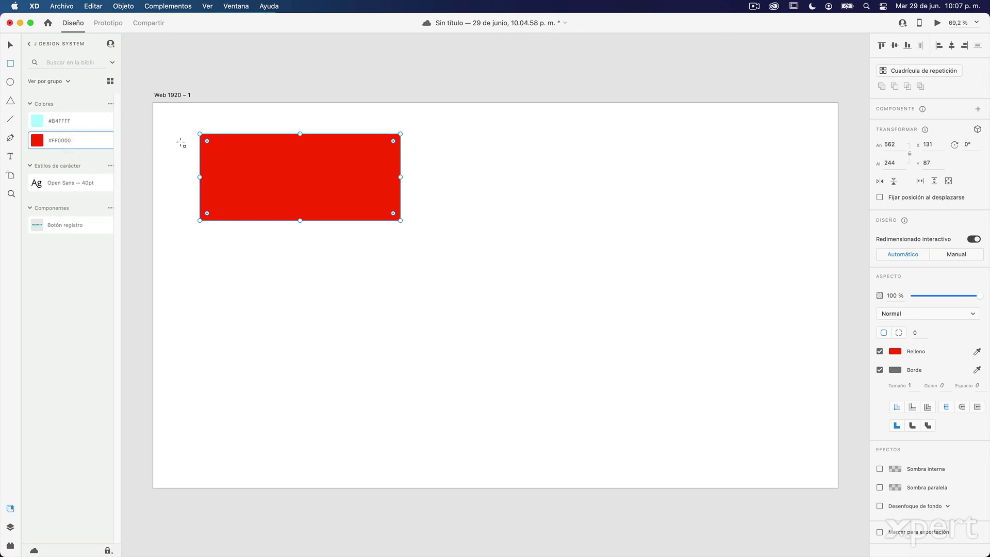
# - Place the Botón registro button below the rectangle, then return to Document Assets
pyautogui.moveTo(52, 218); pyautogui.dragTo(268, 263)
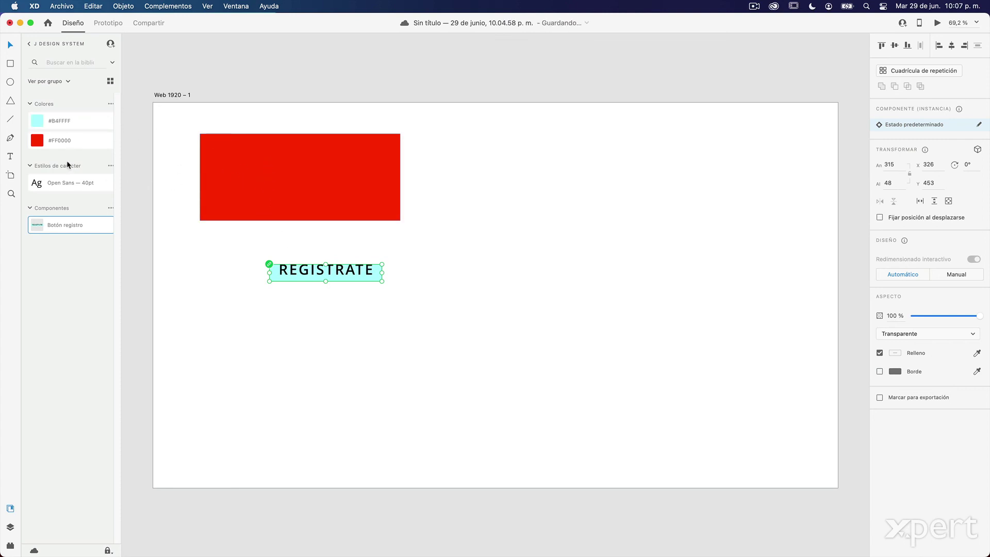
pyautogui.click(30, 46)
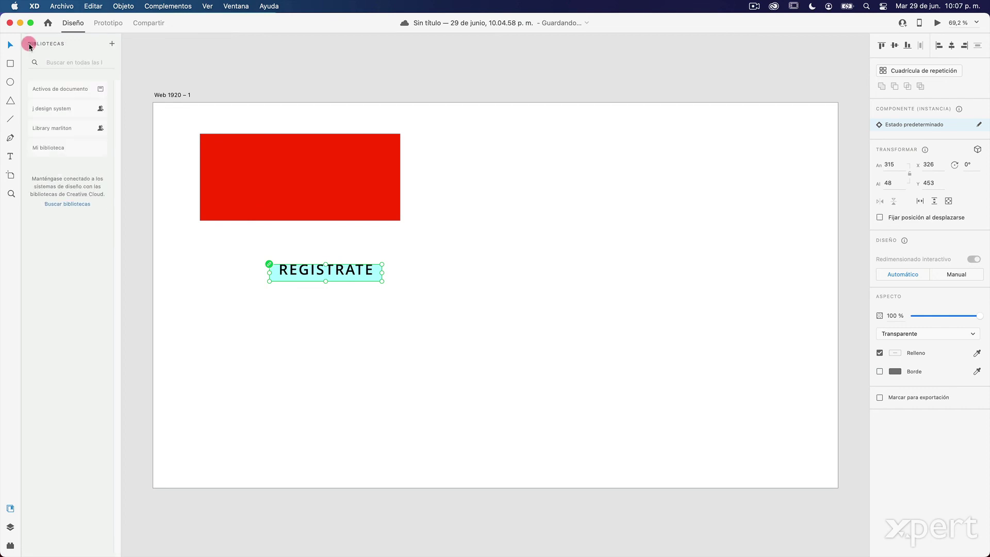
pyautogui.click(65, 90)
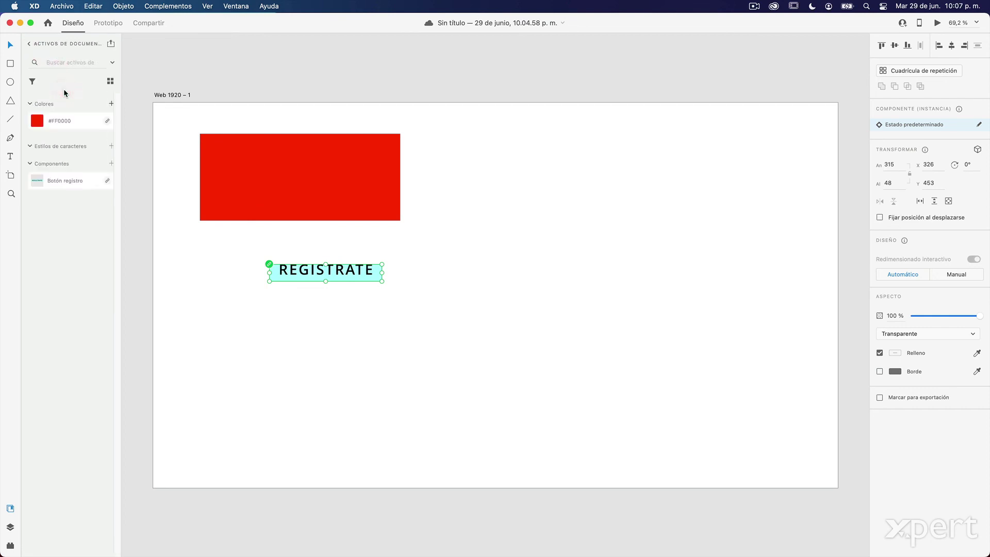